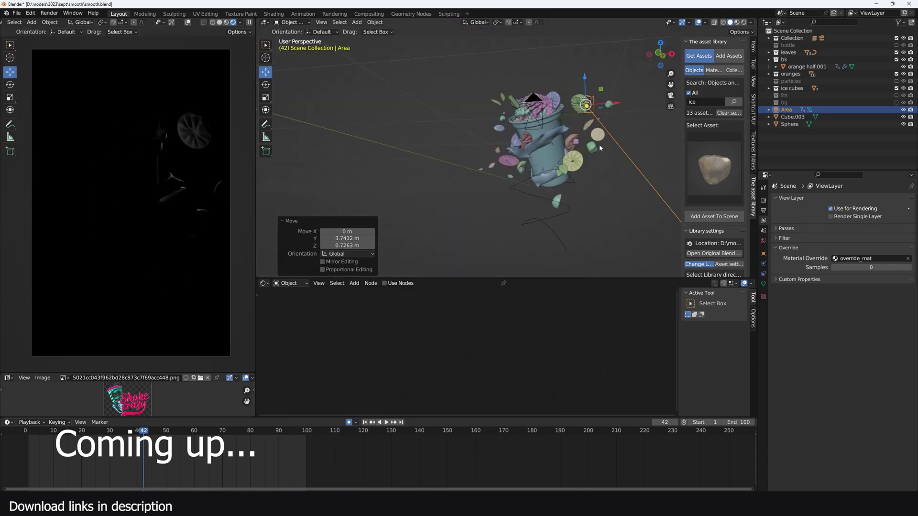
# Collapse the lits collection and exclude it from the view layer.
pyautogui.press('KP_7')
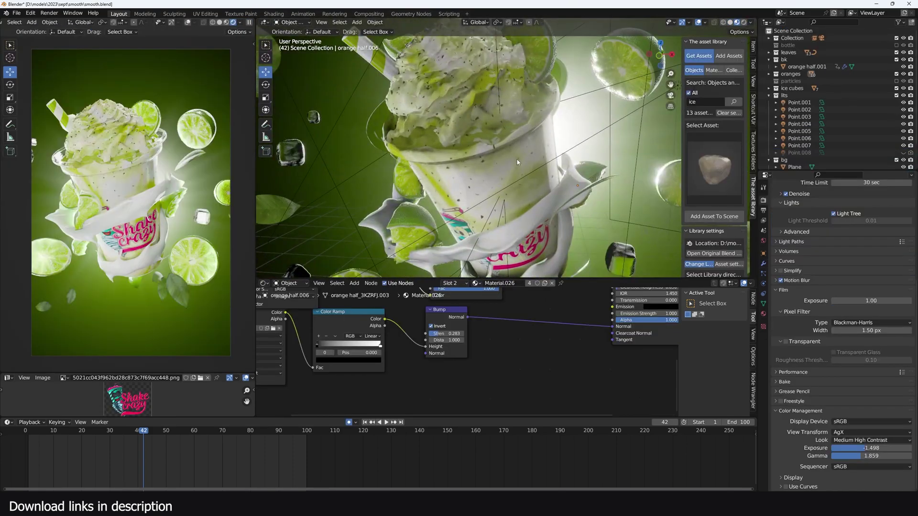
pyautogui.scroll(5, 799, 365)
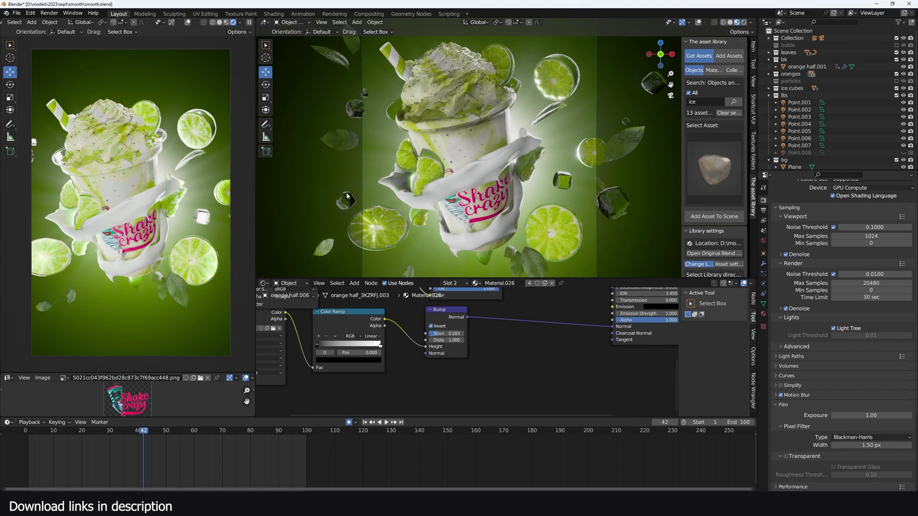
pyautogui.scroll(-3, 476, 141)
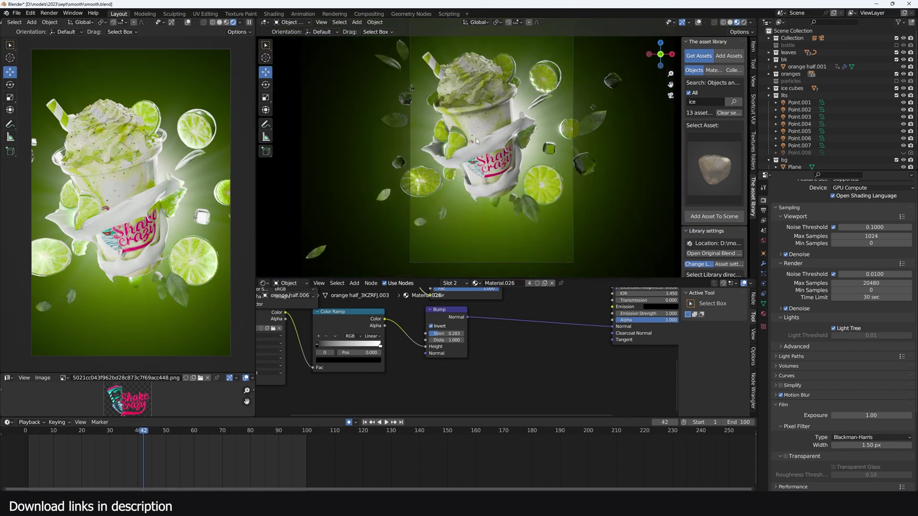
pyautogui.click(769, 95)
pyautogui.click(896, 96)
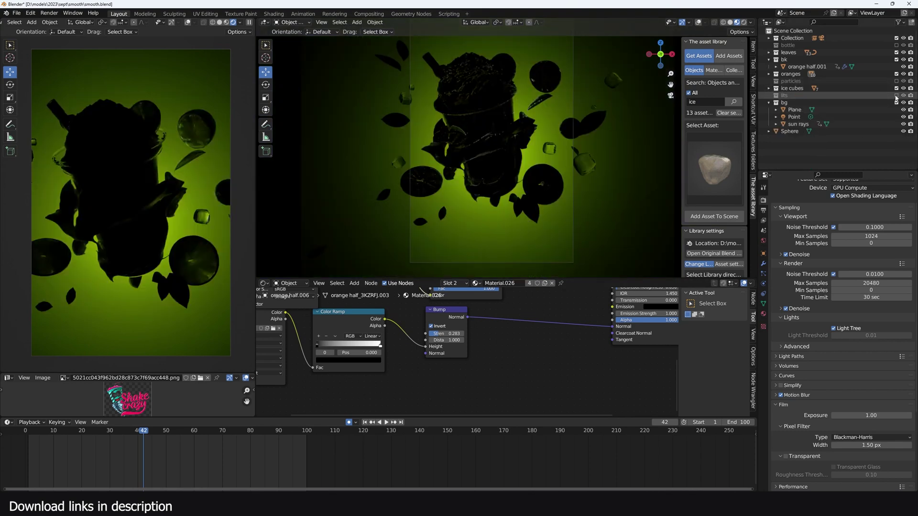
# Switch the main viewport to solid shading and select the background plane to show its material nodes.
pyautogui.moveTo(602, 163); pyautogui.dragTo(607, 188, button='middle')
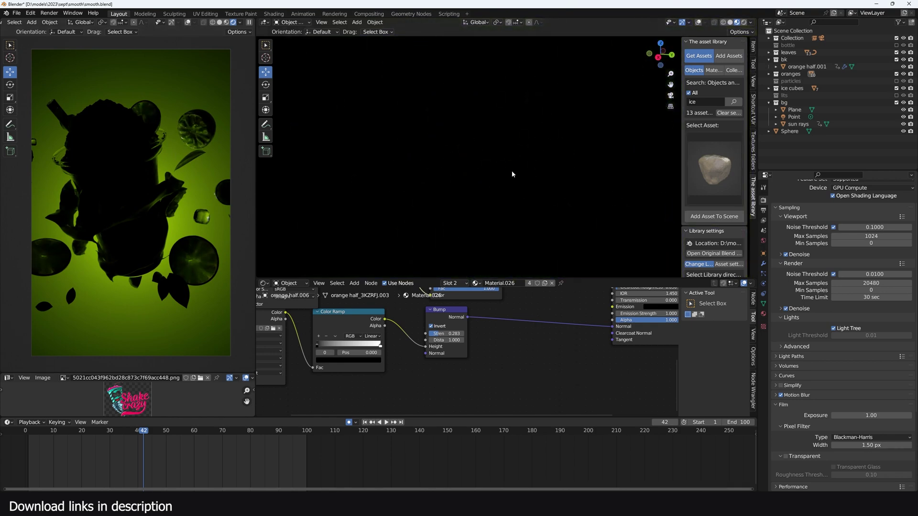
pyautogui.click(699, 22)
pyautogui.scroll(-5, 529, 156)
pyautogui.press('z')
pyautogui.moveTo(521, 145); pyautogui.dragTo(403, 152, button='middle')
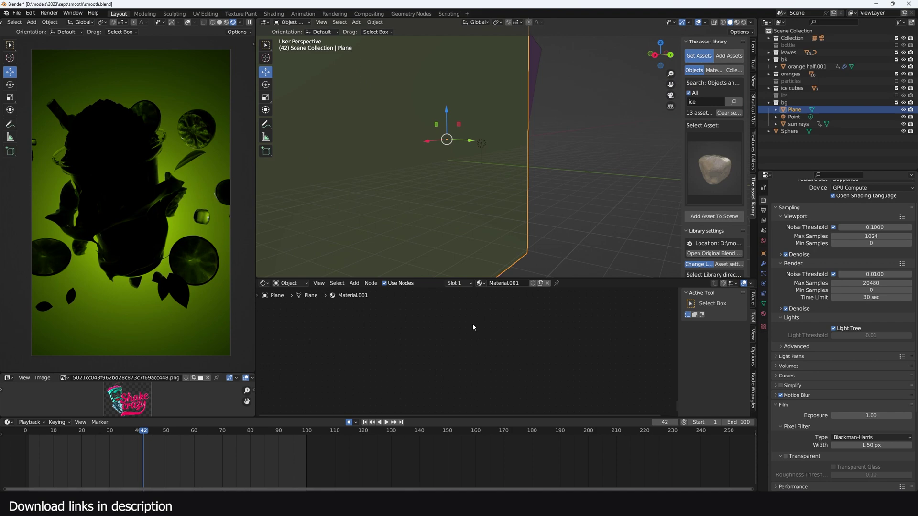
pyautogui.press('Home')
pyautogui.moveTo(459, 167); pyautogui.dragTo(490, 150, button='middle')
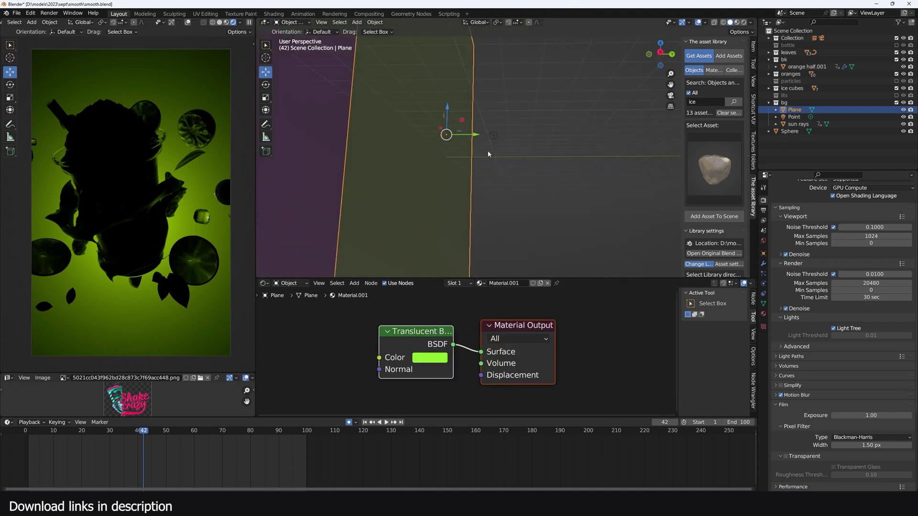
# Examine the background's point light, the plane's Translucent BSDF material and the sun rays plane.
pyautogui.click(495, 139)
pyautogui.press('g')
pyautogui.rightClick(482, 85)
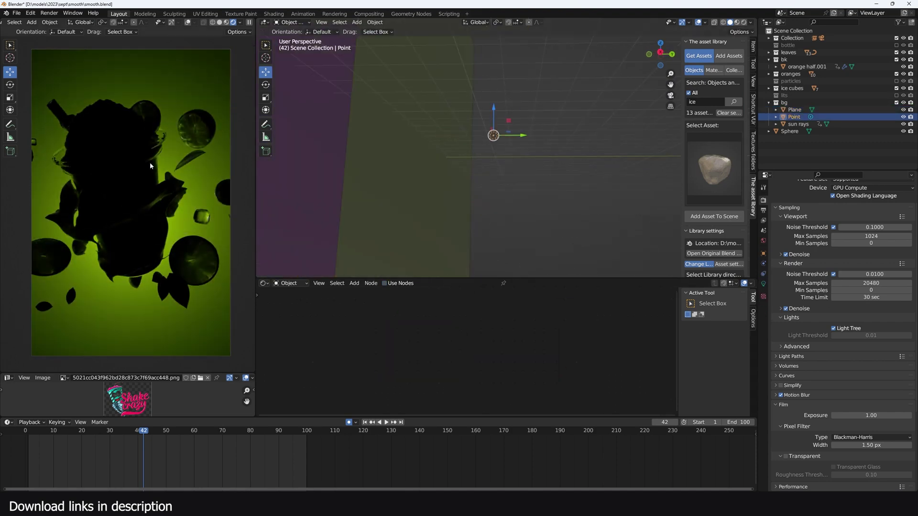
pyautogui.click(462, 220)
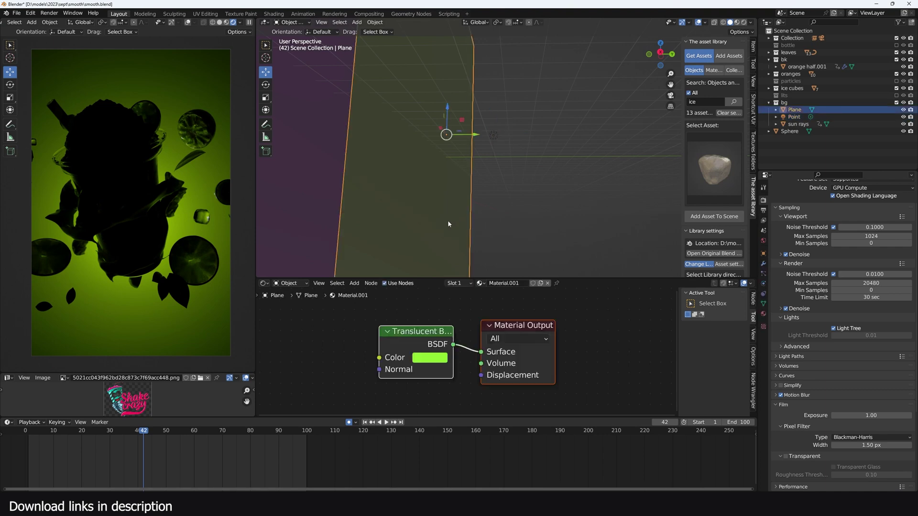
pyautogui.moveTo(464, 347); pyautogui.dragTo(536, 355, button='middle')
pyautogui.click(502, 365)
pyautogui.click(544, 220)
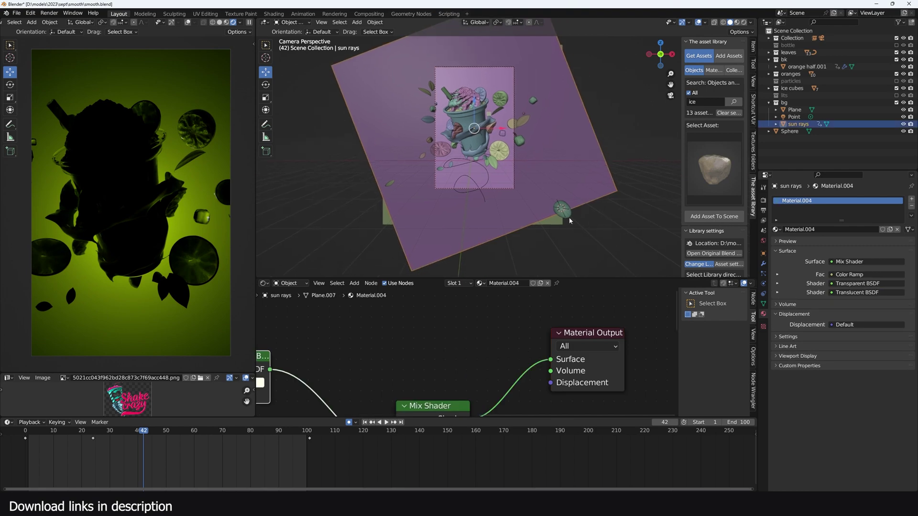
# Add a cube near the sphere outside the camera frame and give it a new material named override_mat.
pyautogui.click(568, 218)
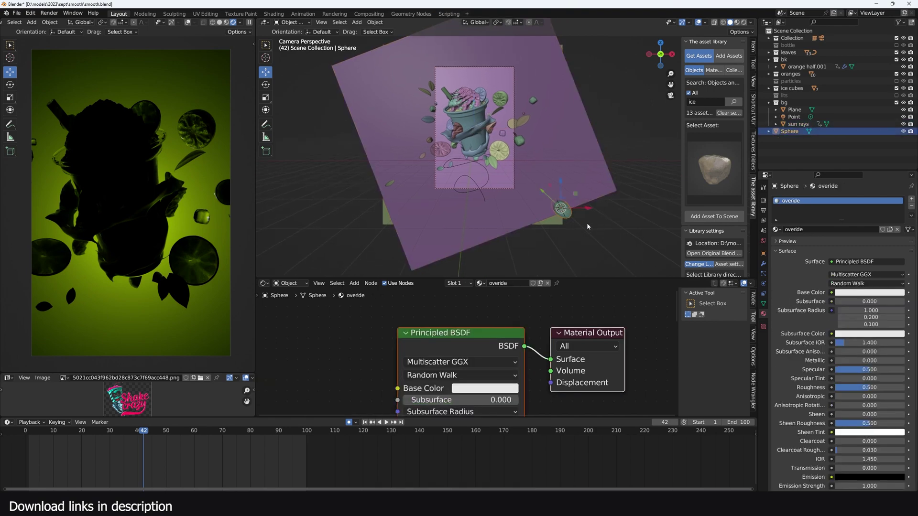
pyautogui.hotkey('shift', 'a')
pyautogui.click(622, 244)
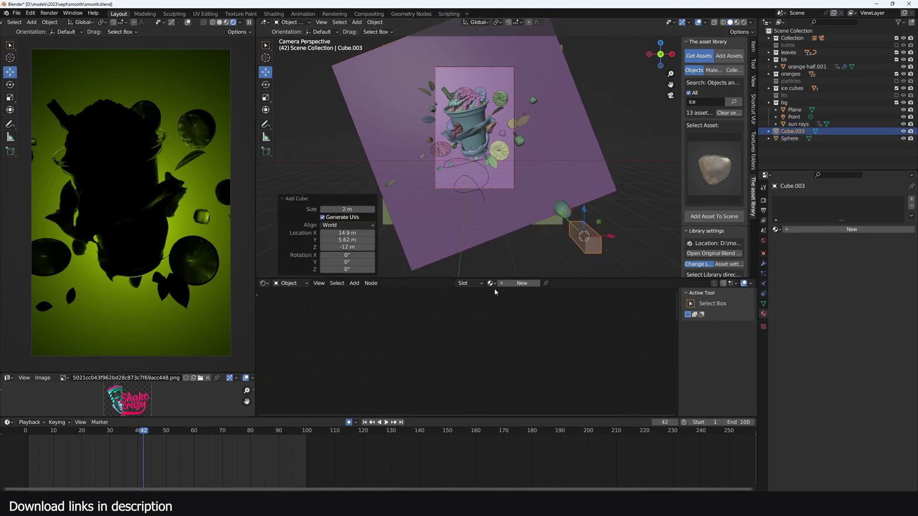
pyautogui.click(525, 285)
pyautogui.doubleClick(523, 283)
pyautogui.write('override_mat')
pyautogui.press('Return')
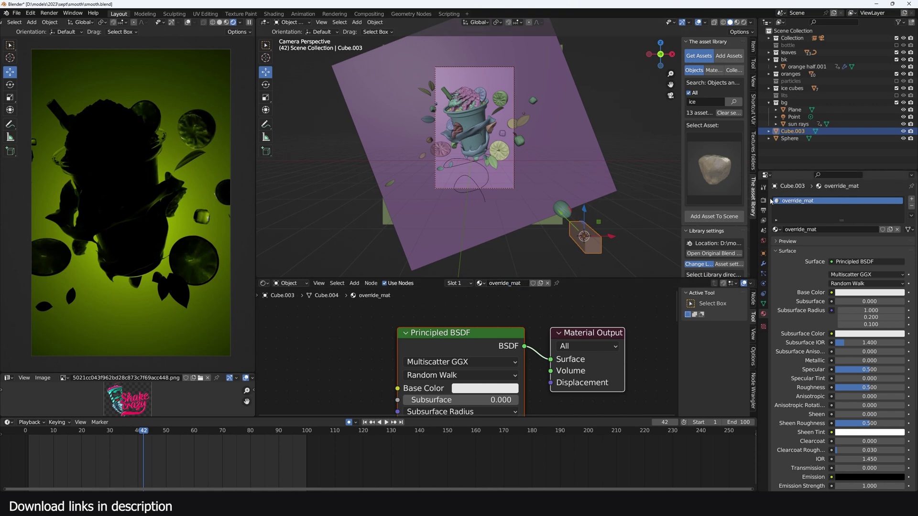
# Set the view layer's Material Override to override_mat.
pyautogui.click(764, 201)
pyautogui.click(764, 221)
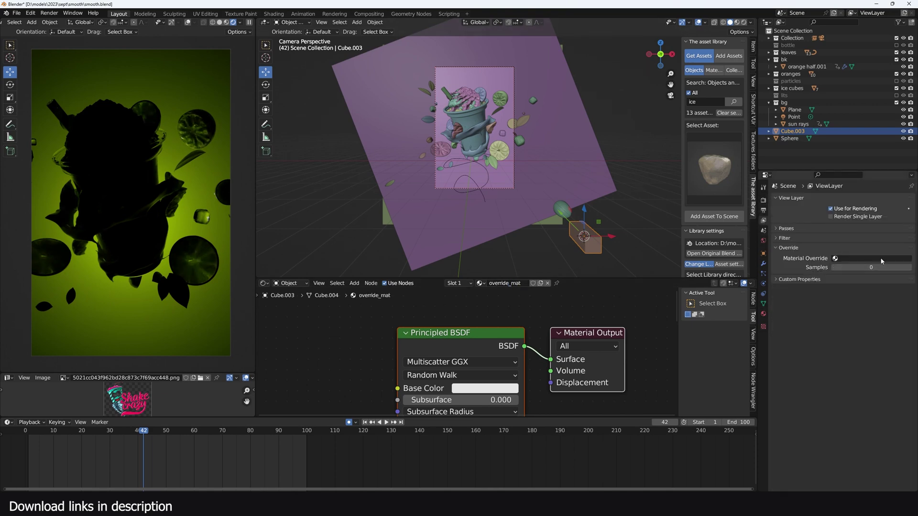
pyautogui.click(881, 258)
pyautogui.write('over')
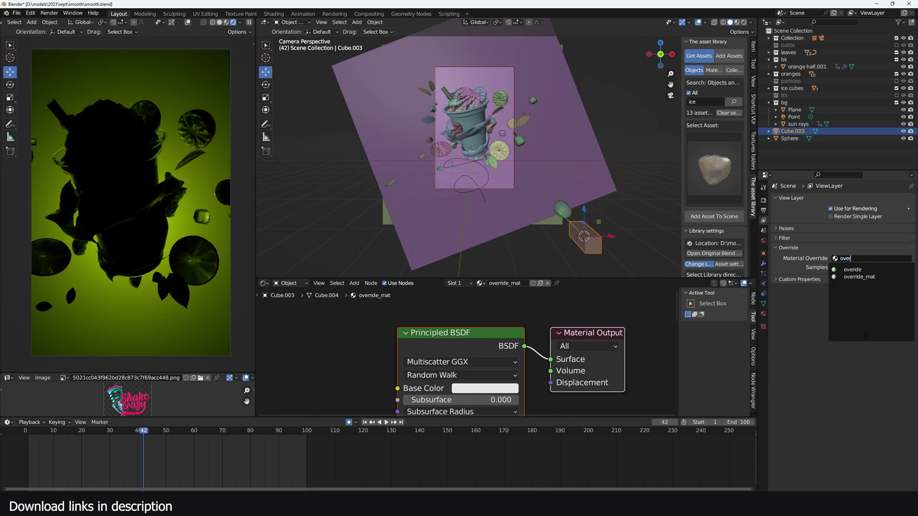
pyautogui.click(860, 276)
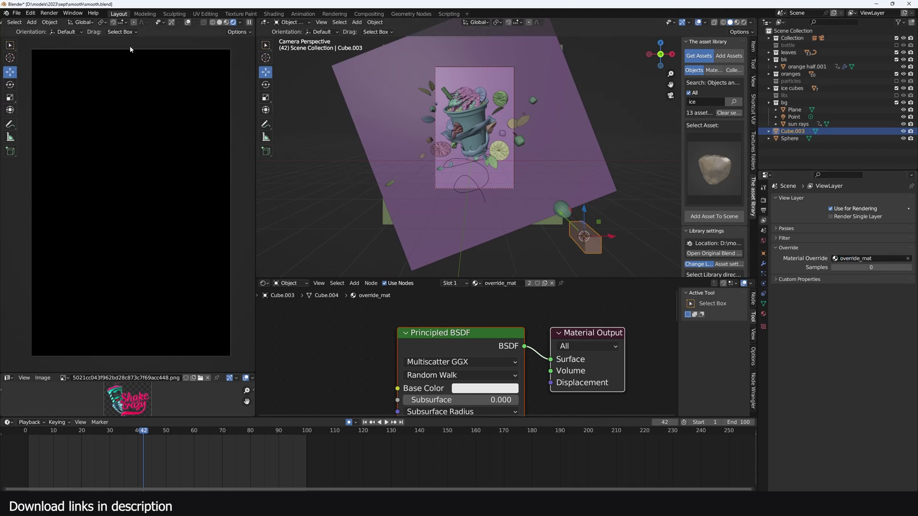
# Include the lits collection again and try a saturated blue Base Color on override_mat, viewing it through the camera.
pyautogui.click(897, 96)
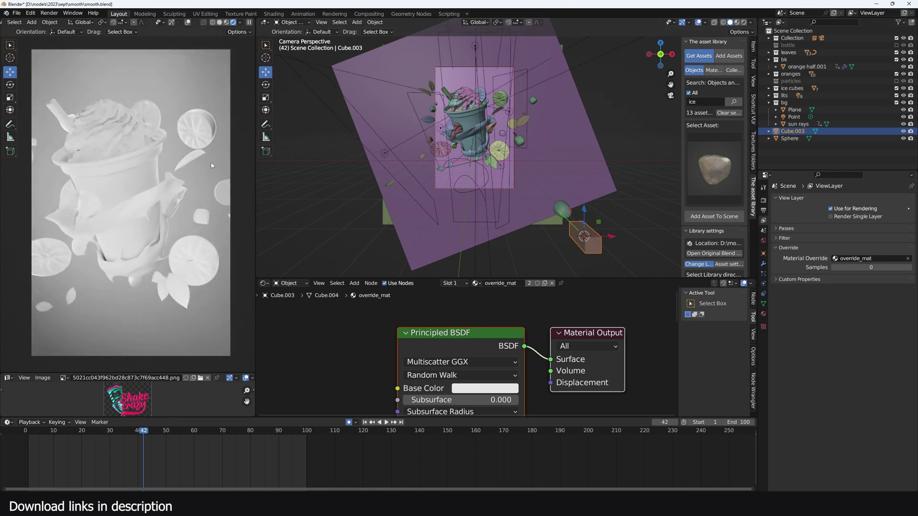
pyautogui.moveTo(209, 167); pyautogui.dragTo(174, 185, button='middle')
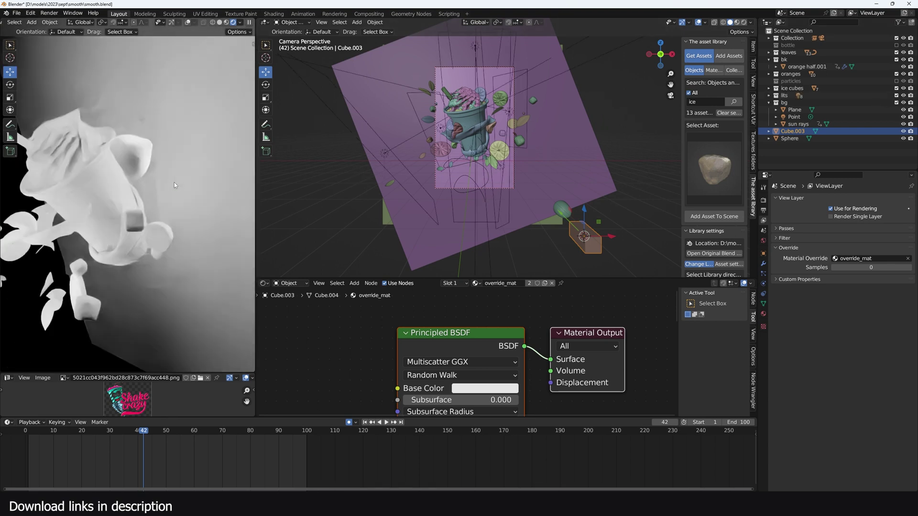
pyautogui.click(502, 389)
pyautogui.click(532, 239)
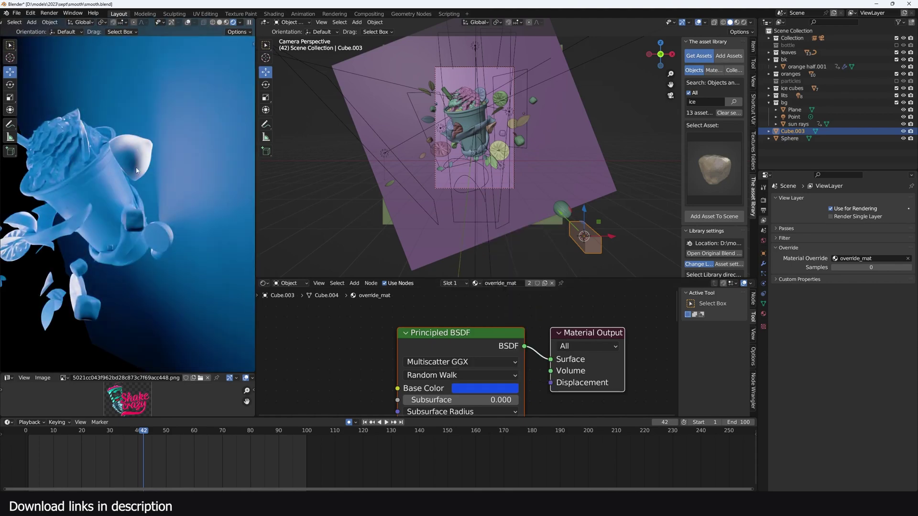
pyautogui.press('KP_0')
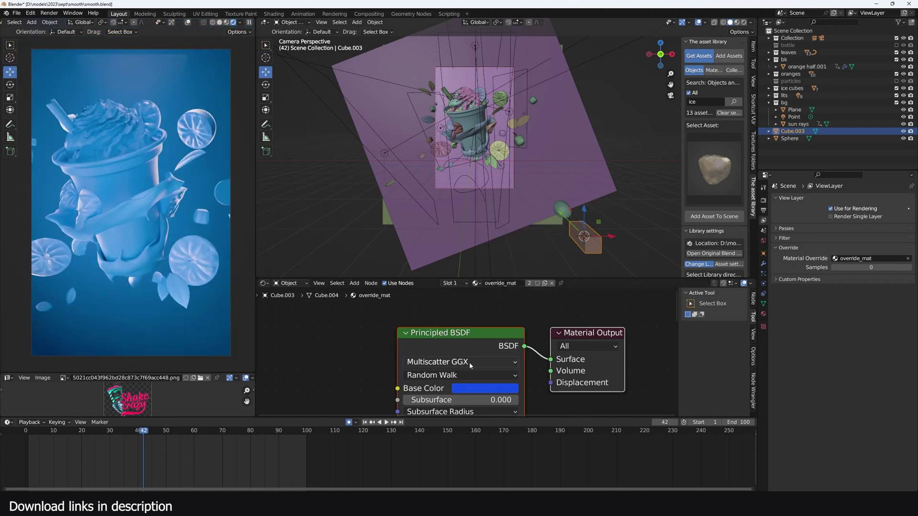
# Set the Base Color of override_mat back to white.
pyautogui.click(486, 388)
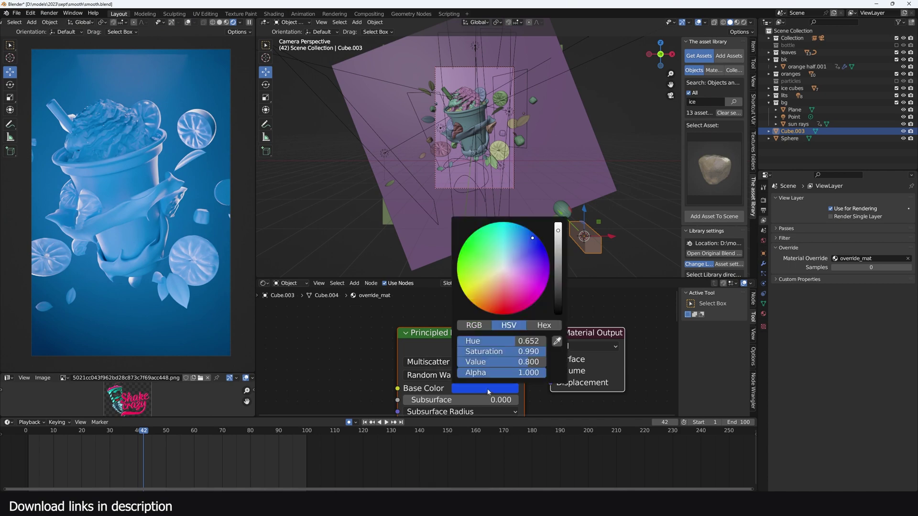
pyautogui.click(493, 311)
pyautogui.moveTo(494, 311); pyautogui.dragTo(503, 268)
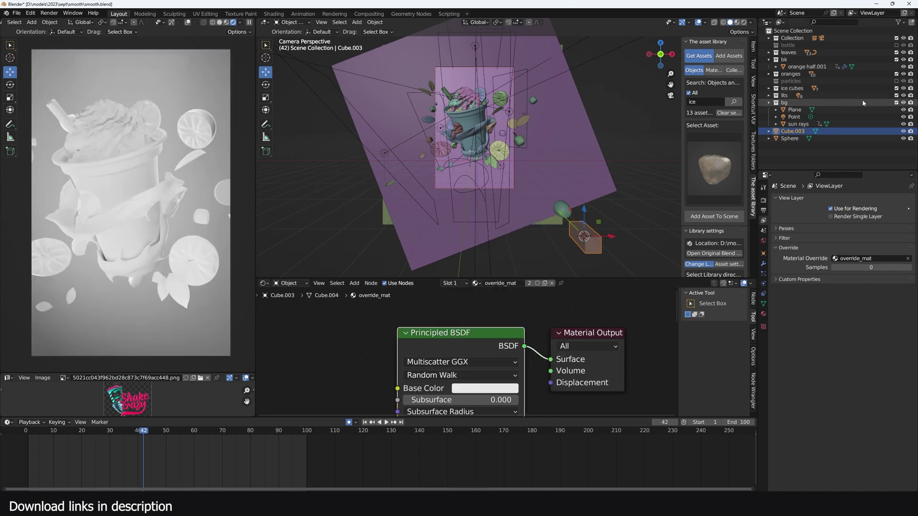
# Exclude the lits and bg collections from the view layer.
pyautogui.click(897, 95)
pyautogui.moveTo(534, 111); pyautogui.dragTo(494, 132, button='middle')
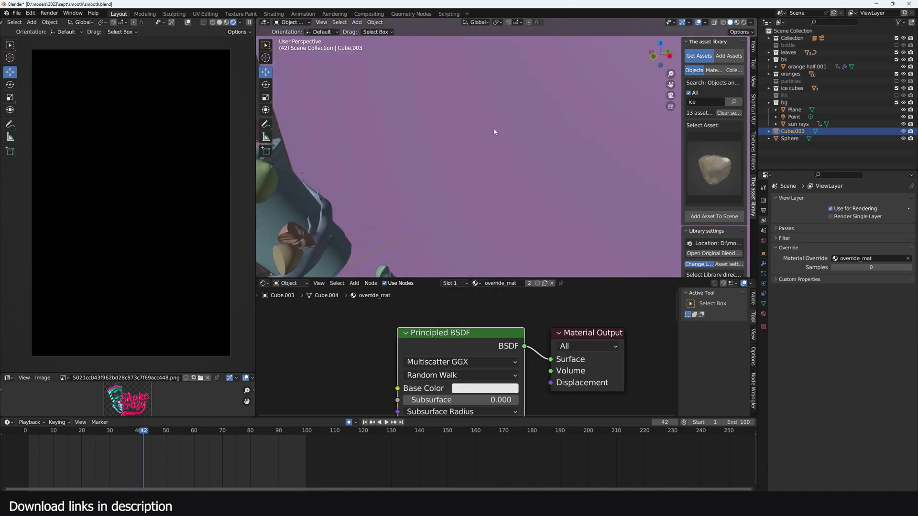
pyautogui.scroll(-5, 632, 138)
pyautogui.moveTo(624, 134); pyautogui.dragTo(486, 141, button='middle')
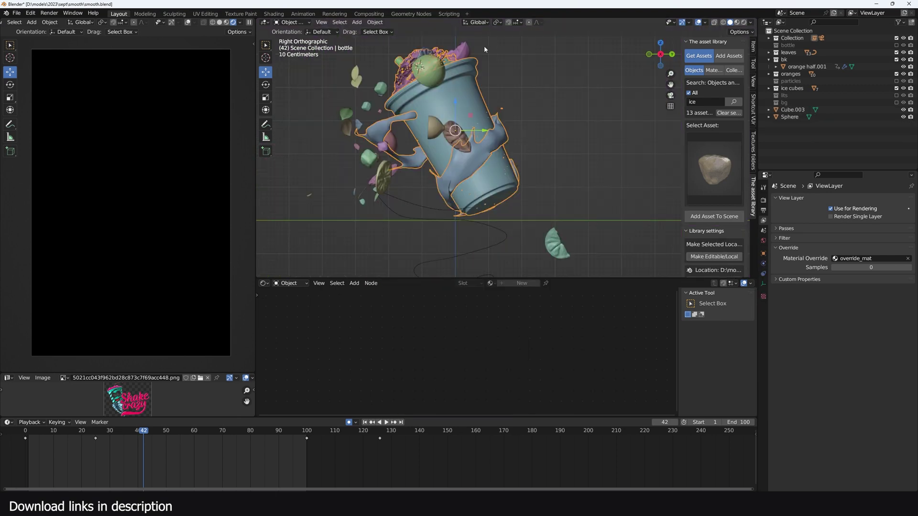
# Add an area light in the right orthographic view and move it behind the cup, about 3.74 m in Y and 0.73 m in Z.
pyautogui.moveTo(484, 45); pyautogui.dragTo(499, 110, button='middle')
pyautogui.press('KP_1')
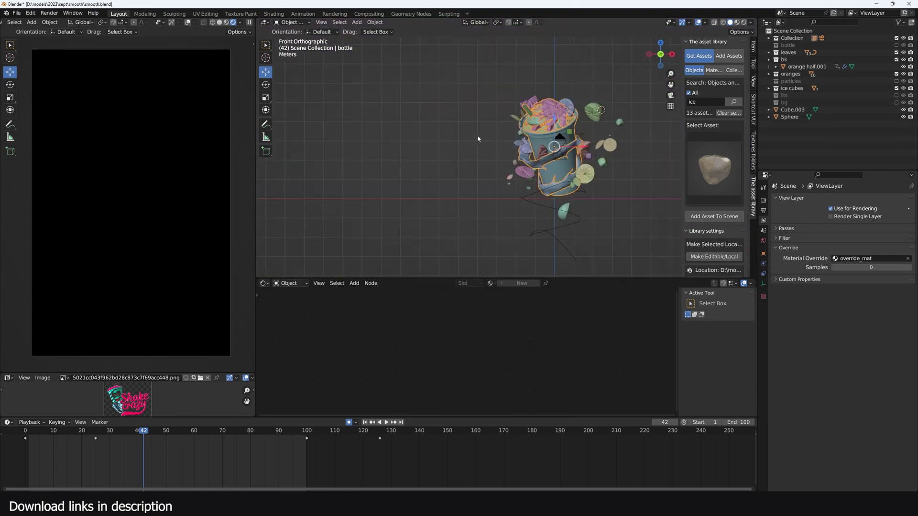
pyautogui.press('KP_3')
pyautogui.hotkey('shift', 'a')
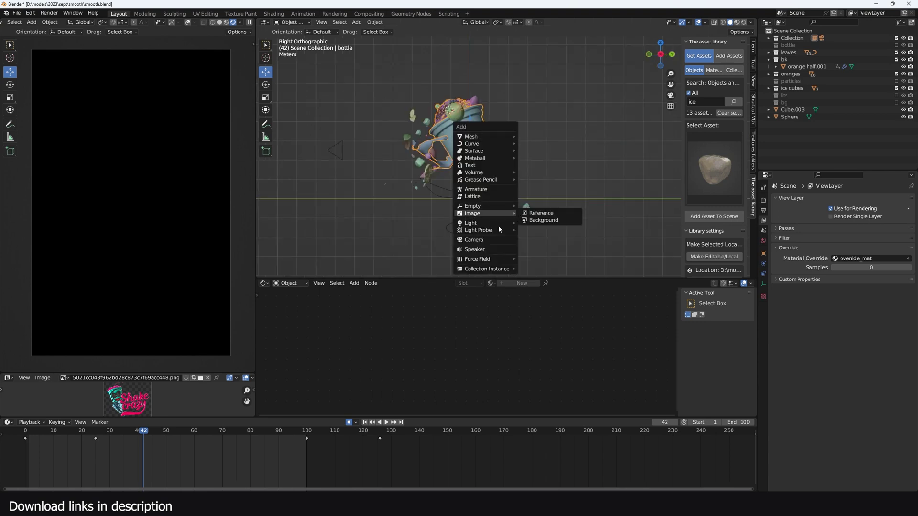
pyautogui.moveTo(497, 223)
pyautogui.click(534, 246)
pyautogui.press('g')
pyautogui.click(523, 189)
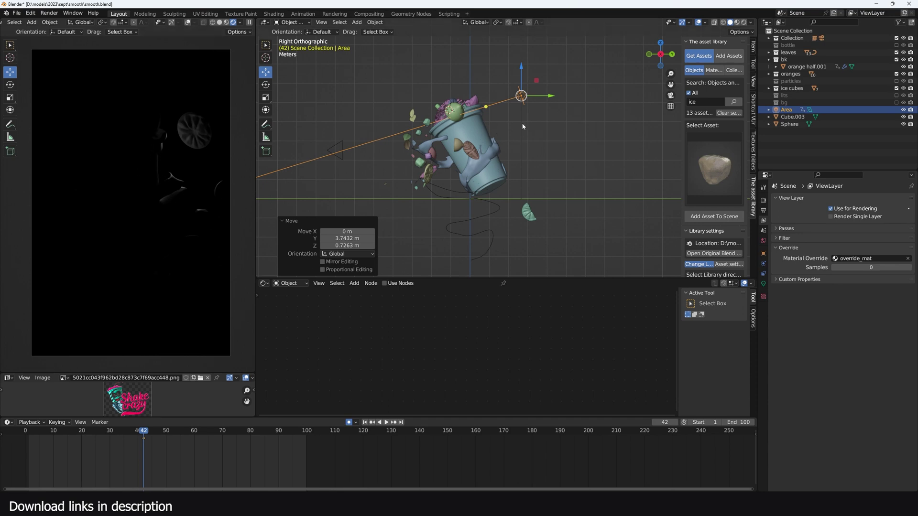
# Enlarge the area light behind the cup evenly in both dimensions.
pyautogui.moveTo(523, 127); pyautogui.dragTo(553, 165, button='middle')
pyautogui.press('s')
pyautogui.press('z')
pyautogui.press('z')
pyautogui.rightClick(595, 152)
pyautogui.press('s')
pyautogui.rightClick(595, 152)
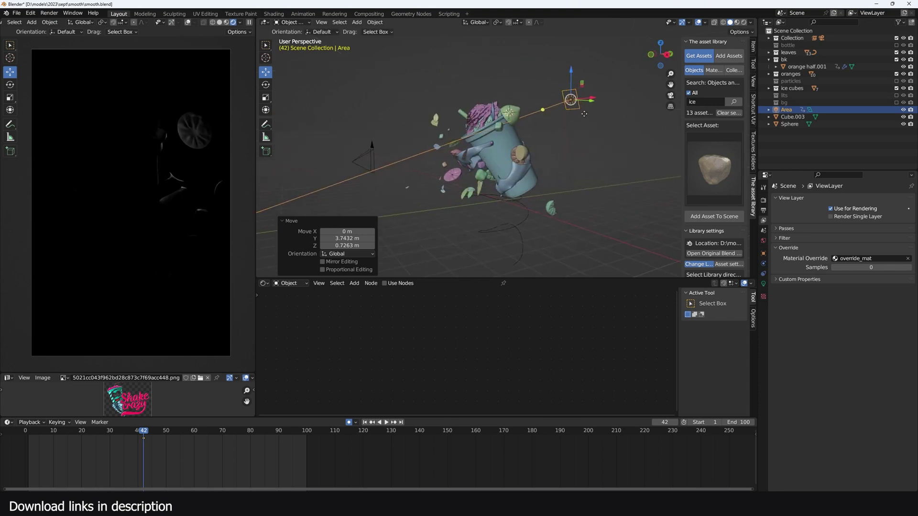
pyautogui.moveTo(583, 113); pyautogui.dragTo(596, 133)
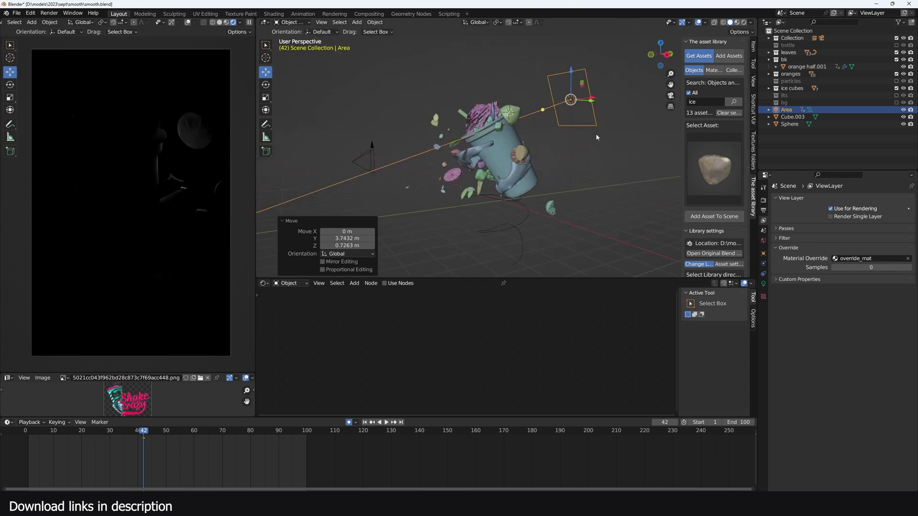
# Change the area light's shape to Rectangle and stretch it into a tall panel about 2.78 m by 8.62 m.
pyautogui.click(763, 283)
pyautogui.click(867, 258)
pyautogui.click(856, 275)
pyautogui.moveTo(587, 109); pyautogui.dragTo(593, 186)
# Rotate the tall area light toward the cup and move it behind the floating fruit beside the cup.
pyautogui.press('KP_7')
pyautogui.press('r')
pyautogui.click(630, 190)
pyautogui.moveTo(631, 191); pyautogui.dragTo(621, 92, button='middle')
pyautogui.press('g')
pyautogui.click(627, 140)
pyautogui.press('g')
pyautogui.click(630, 150)
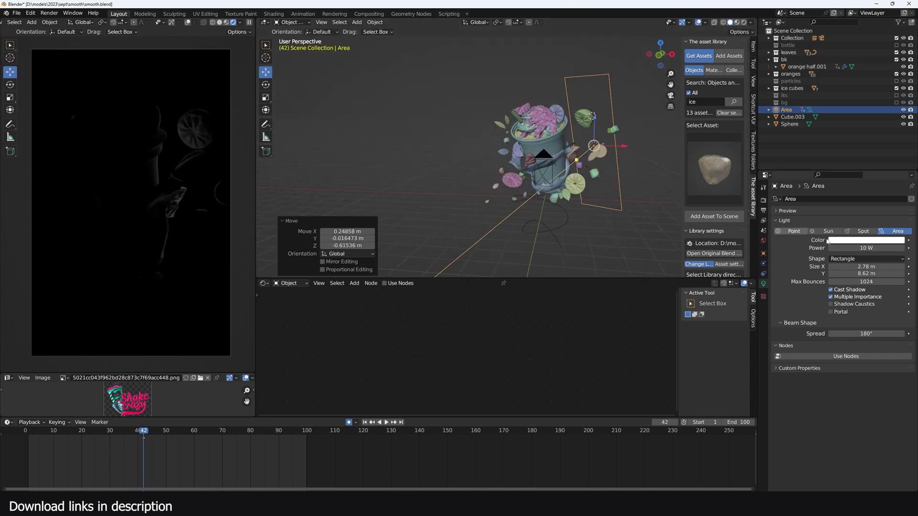
# Try a power of 1000 W on the area light and settle on 500 W.
pyautogui.doubleClick(849, 248)
pyautogui.write('1000')
pyautogui.press('Return')
pyautogui.doubleClick(856, 249)
pyautogui.write('500')
pyautogui.press('Return')
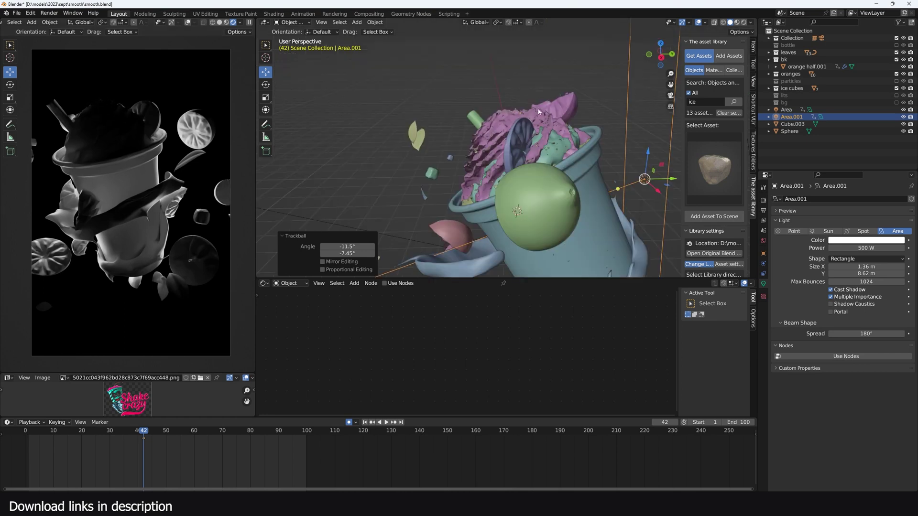
# Duplicate the second area light in the front view and place the copy above the cup, about 2.6 m in X and 3.75 m in Z.
pyautogui.moveTo(505, 121); pyautogui.dragTo(492, 125, button='middle')
pyautogui.scroll(-3, 492, 125)
pyautogui.press('KP_1')
pyautogui.hotkey('shift', 'd')
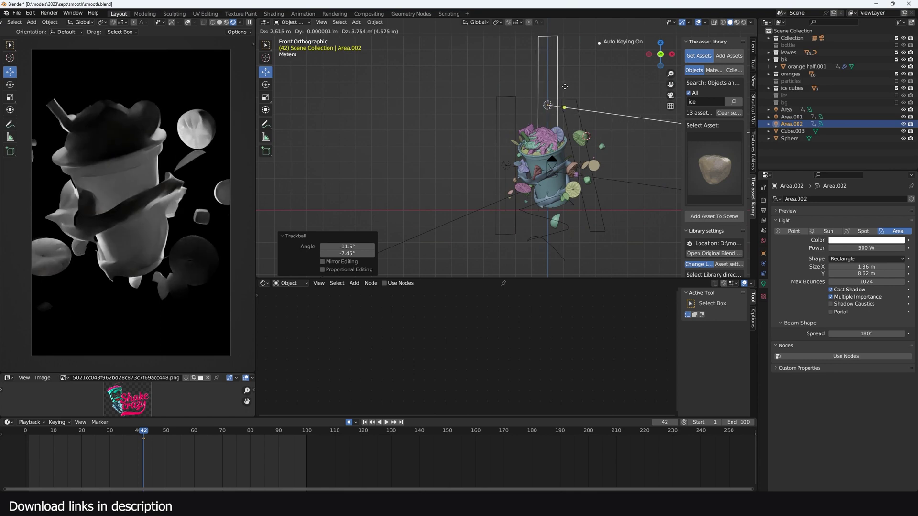
pyautogui.click(564, 88)
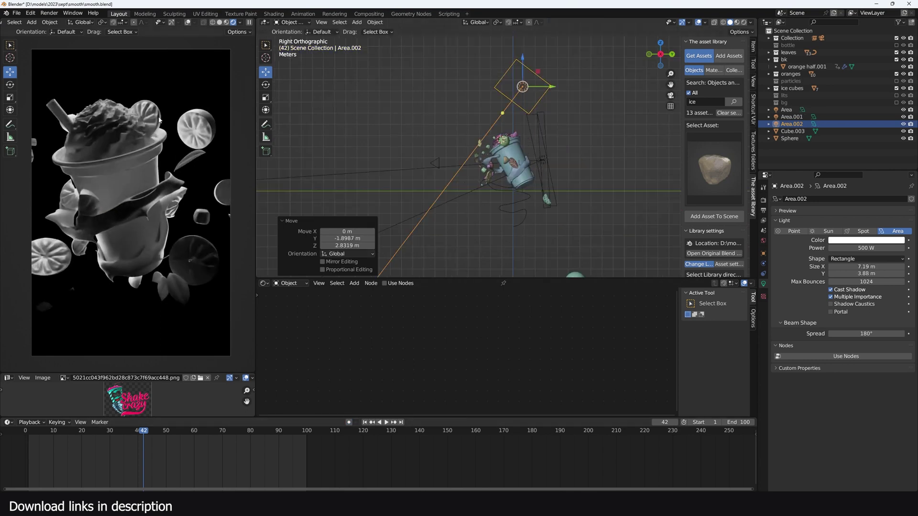
# Rotate the area light above the cup and lower it about 2.64 m, with about 0.19 m of shift in Y.
pyautogui.press('r')
pyautogui.click(606, 178)
pyautogui.press('g')
pyautogui.click(608, 207)
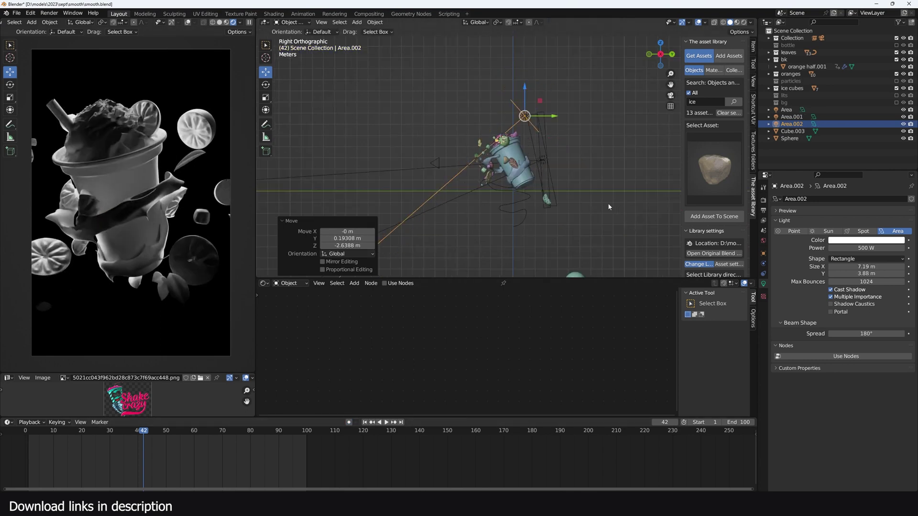
# Set the beam spread of the area light above the cup to 90°.
pyautogui.click(863, 334)
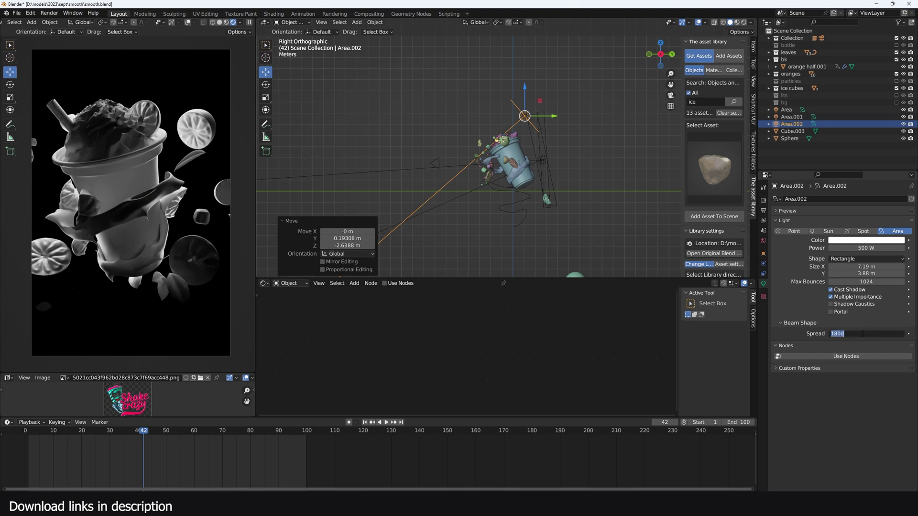
pyautogui.write('90')
pyautogui.press('Return')
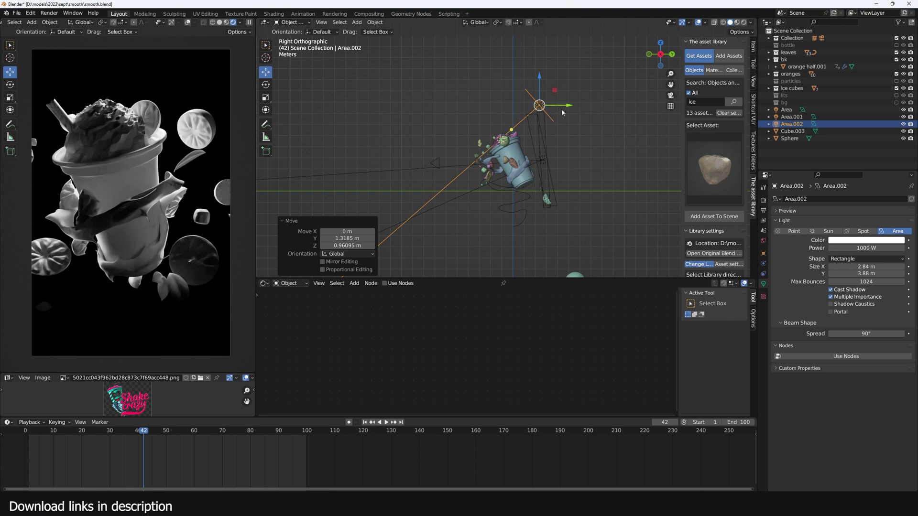
# Duplicate the light behind and above the cup, place the copy in front above the cup, and rotate it about -127° in the right view.
pyautogui.hotkey('shift', 'd')
pyautogui.click(454, 120)
pyautogui.press('r')
pyautogui.click(461, 79)
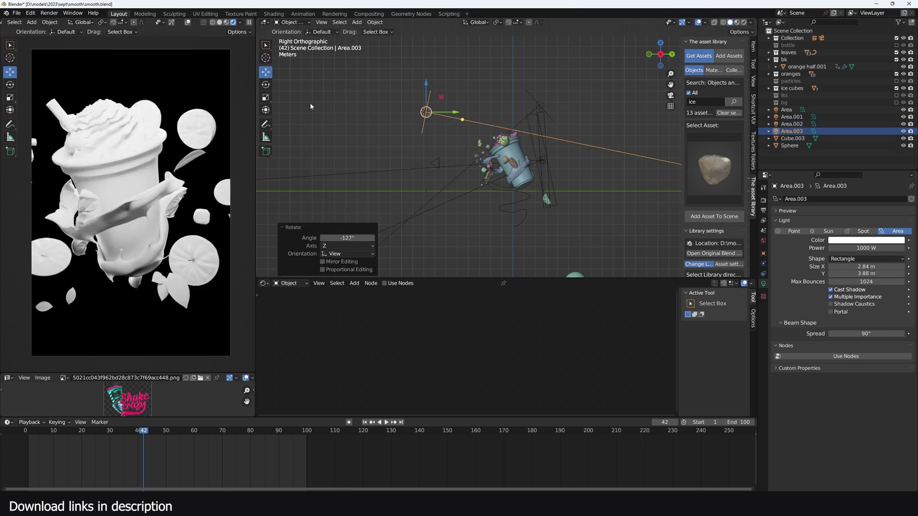
# Set the power of the front area light to 100 W.
pyautogui.click(857, 248)
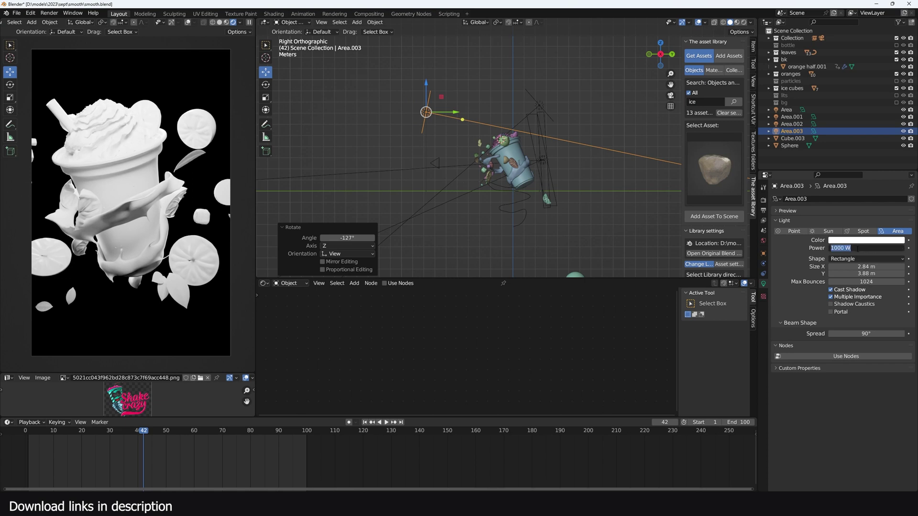
pyautogui.write('100')
pyautogui.press('Return')
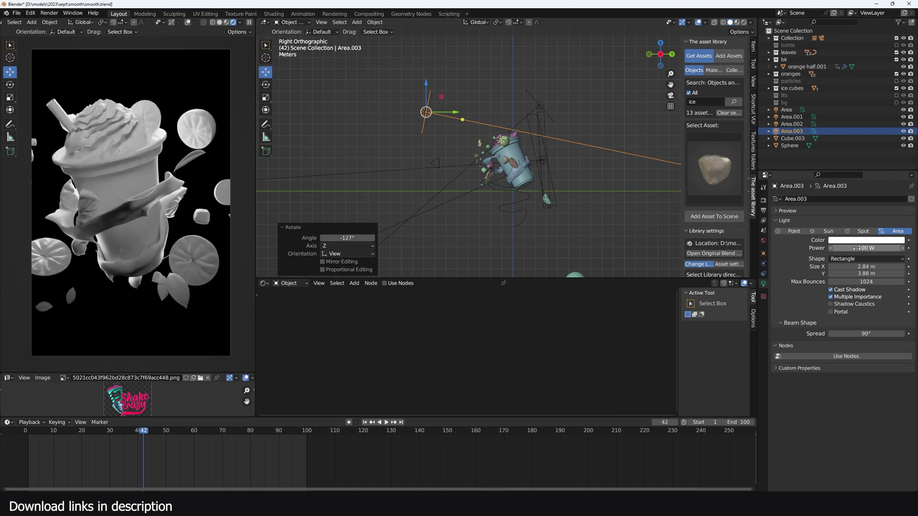
# Lower the front area light in front of the cup and rotate it to face the cup.
pyautogui.press('g')
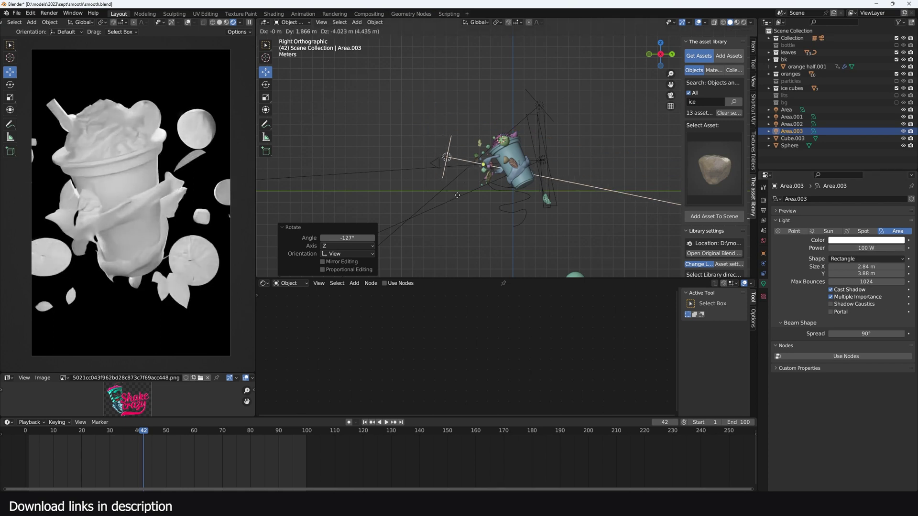
pyautogui.click(442, 184)
pyautogui.press('r')
pyautogui.click(478, 181)
# On the reference cube's override_mat material, set Metallic to 1 and Roughness to 0.
pyautogui.moveTo(510, 210); pyautogui.dragTo(532, 213, button='middle')
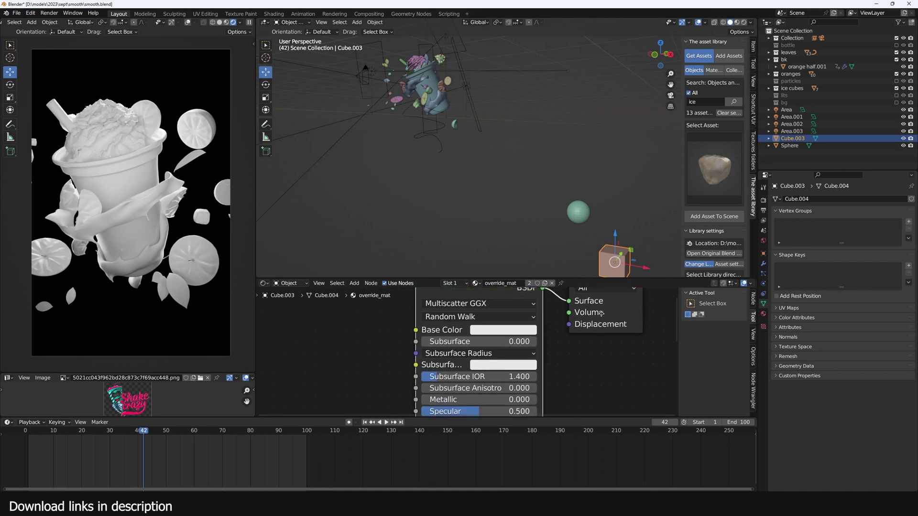
pyautogui.scroll(3, 502, 369)
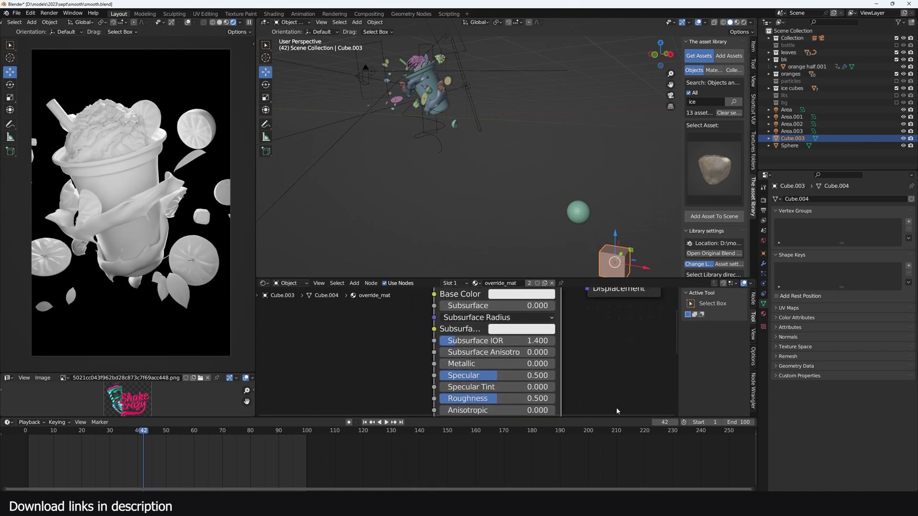
pyautogui.click(502, 369)
pyautogui.write('1')
pyautogui.press('Return')
pyautogui.scroll(-2, 583, 377)
pyautogui.click(539, 382)
pyautogui.write('0')
pyautogui.press('Return')
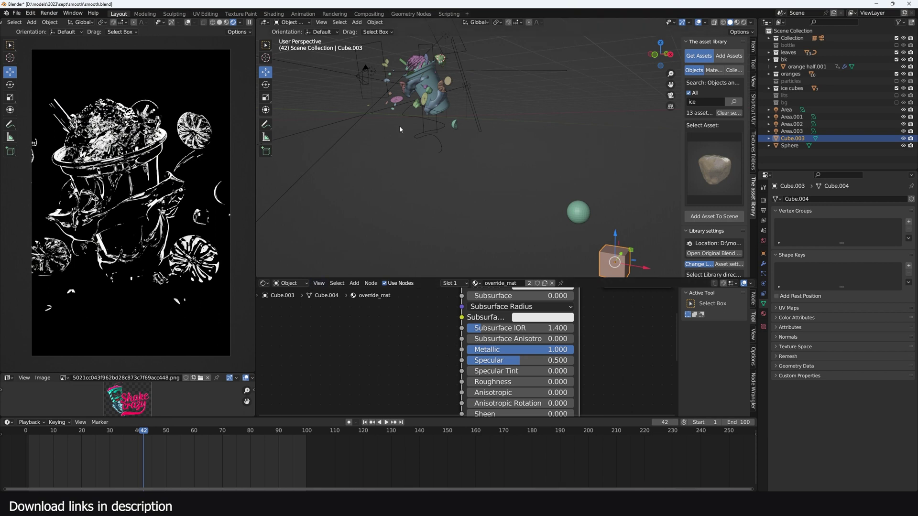
# Reset the Metallic value of override_mat to its default and darken its Base Color to black.
pyautogui.moveTo(399, 143); pyautogui.dragTo(391, 150, button='middle')
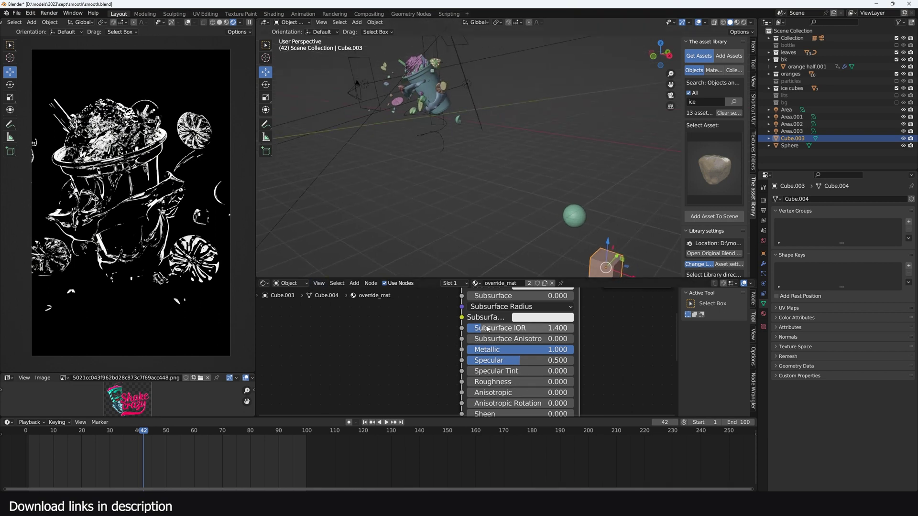
pyautogui.moveTo(521, 348); pyautogui.dragTo(520, 373, button='middle')
pyautogui.press('BackSpace')
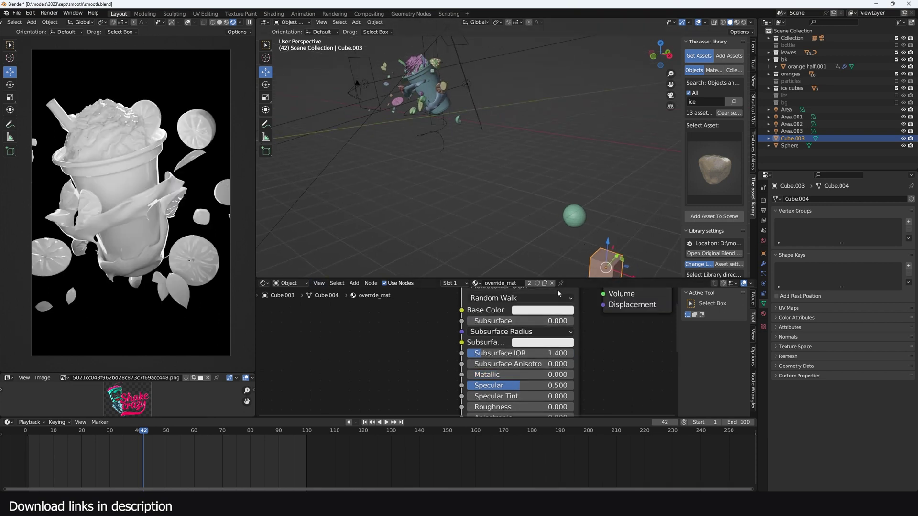
pyautogui.click(556, 310)
pyautogui.moveTo(614, 219); pyautogui.dragTo(610, 243)
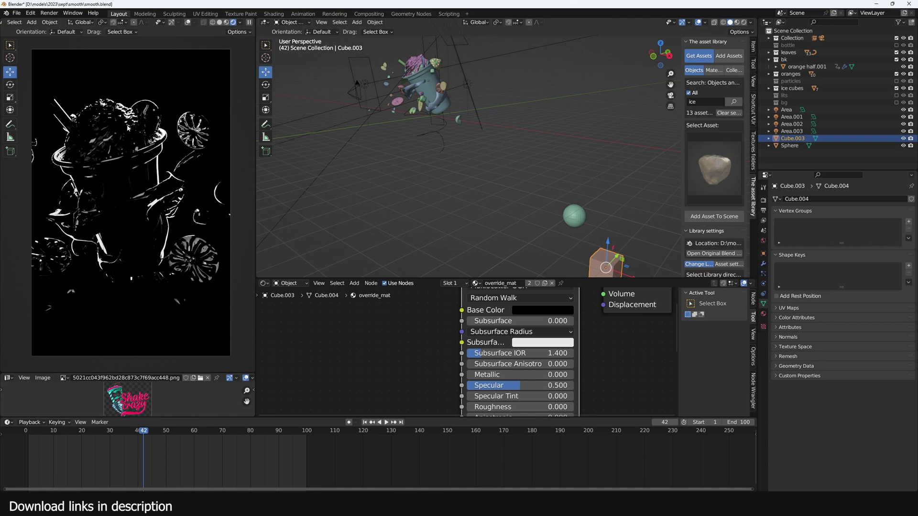
# Duplicate the front light in the right view, shift the copy about 2.93 m in Y and -2.09 m in Z, and rotate it about -35.8°.
pyautogui.click(362, 85)
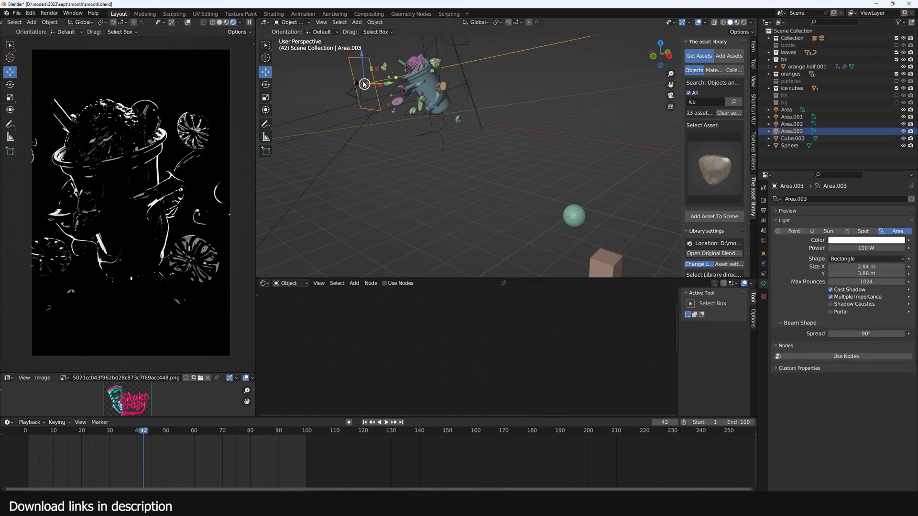
pyautogui.press('KP_3')
pyautogui.hotkey('shift', 'd')
pyautogui.click(466, 120)
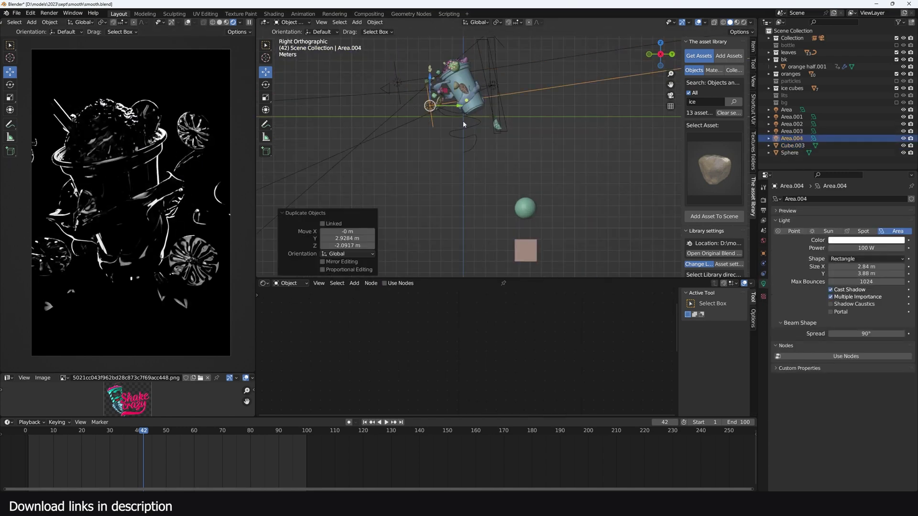
pyautogui.press('r')
pyautogui.click(479, 92)
# Stretch the low front area light along one axis to a Size X of about 6.3 m.
pyautogui.moveTo(439, 91); pyautogui.dragTo(470, 91, button='middle')
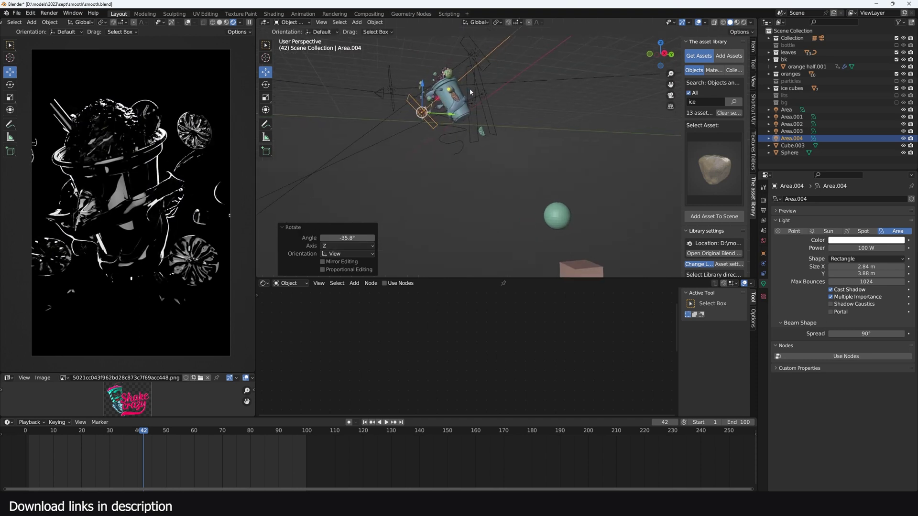
pyautogui.press('KP_3')
pyautogui.press('KP_1')
pyautogui.press('KP_3')
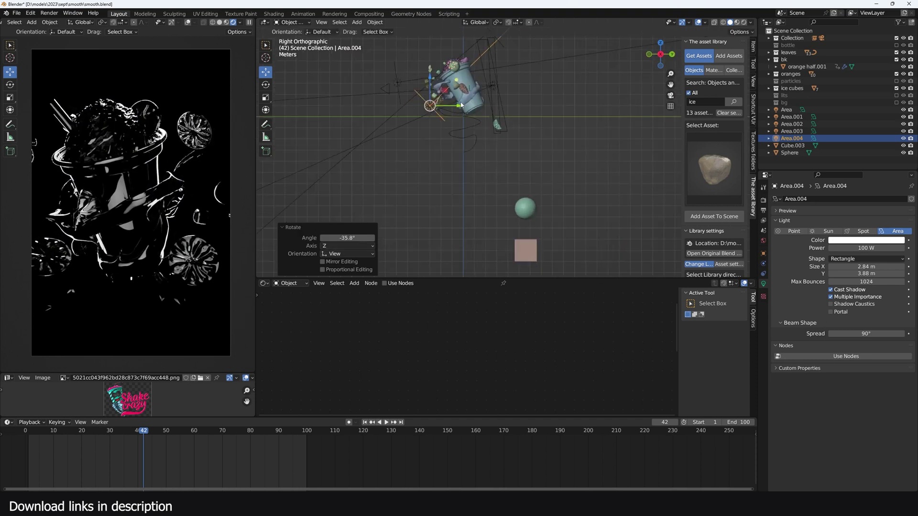
pyautogui.scroll(2, 462, 140)
pyautogui.press('s')
pyautogui.press('x')
pyautogui.press('y')
pyautogui.press('y')
pyautogui.click(580, 218)
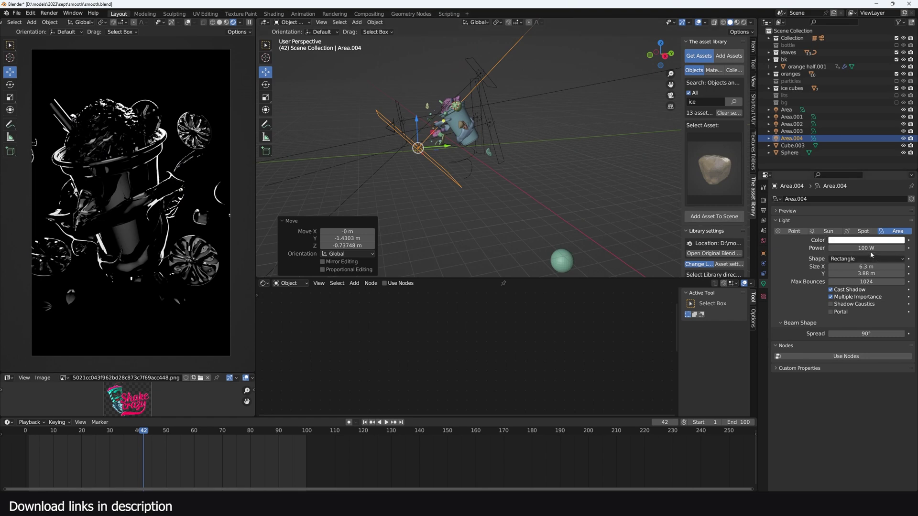
# Set the power of the stretched low area light to 300 W, keeping its spread at 90°.
pyautogui.click(864, 249)
pyautogui.write('300')
pyautogui.press('Return')
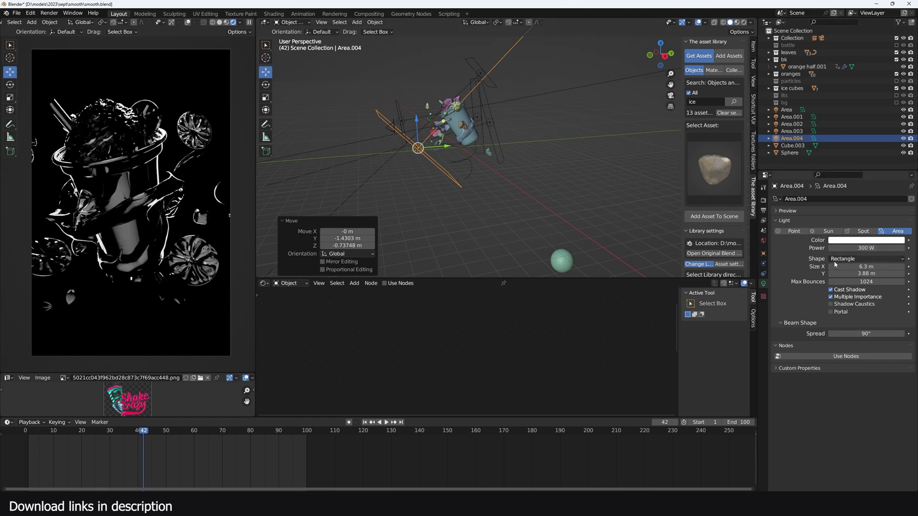
pyautogui.moveTo(873, 334)
pyautogui.mouseDown()
pyautogui.moveTo(885, 335)
pyautogui.moveTo(870, 335)
pyautogui.mouseUp()
# Remove the material override from the view layer.
pyautogui.click(764, 221)
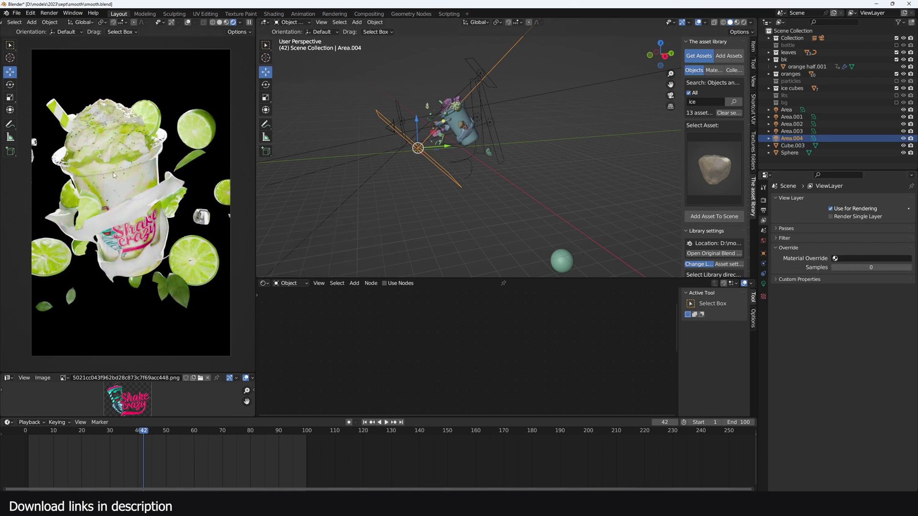
# Select all five area lights and move them into a new collection named light2.
pyautogui.keyDown('shift'); pyautogui.click(787, 110); pyautogui.keyUp('shift')
pyautogui.moveTo(535, 127); pyautogui.dragTo(565, 138, button='middle')
pyautogui.press('n')
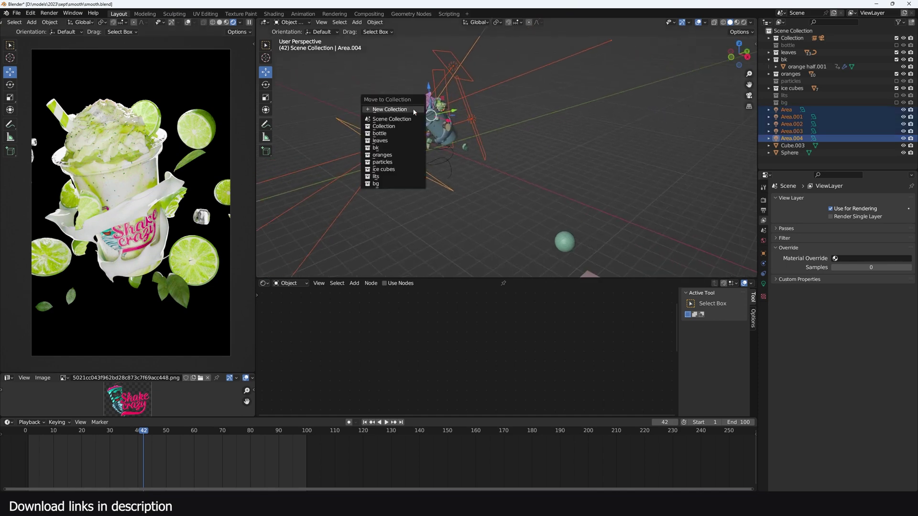
pyautogui.click(414, 112)
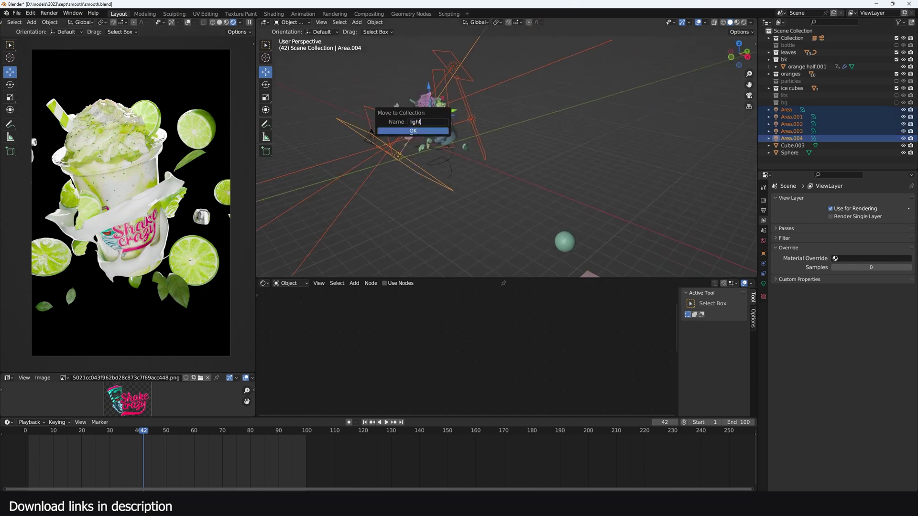
pyautogui.press('Return')
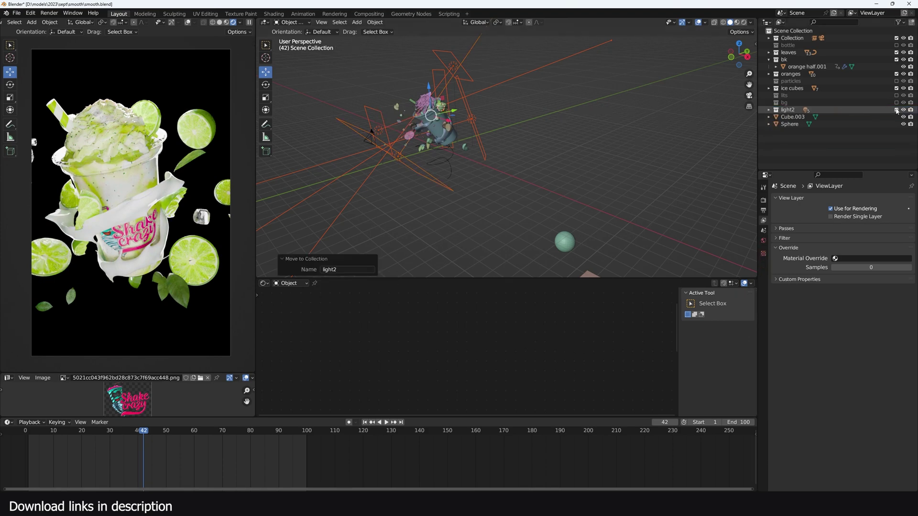
# Compare the two lighting setups by toggling the lits and light2 collections, leaving only light2 enabled.
pyautogui.click(896, 110)
pyautogui.click(897, 96)
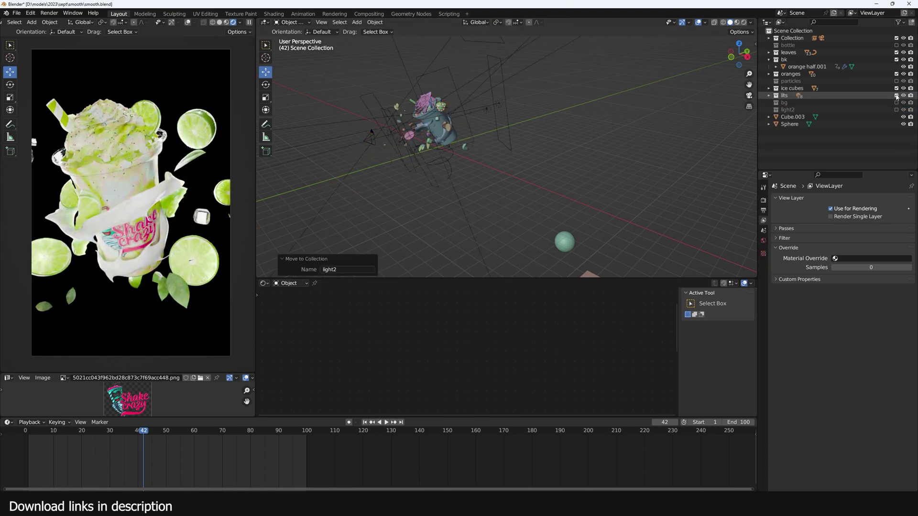
pyautogui.click(897, 96)
pyautogui.click(896, 110)
pyautogui.click(897, 110)
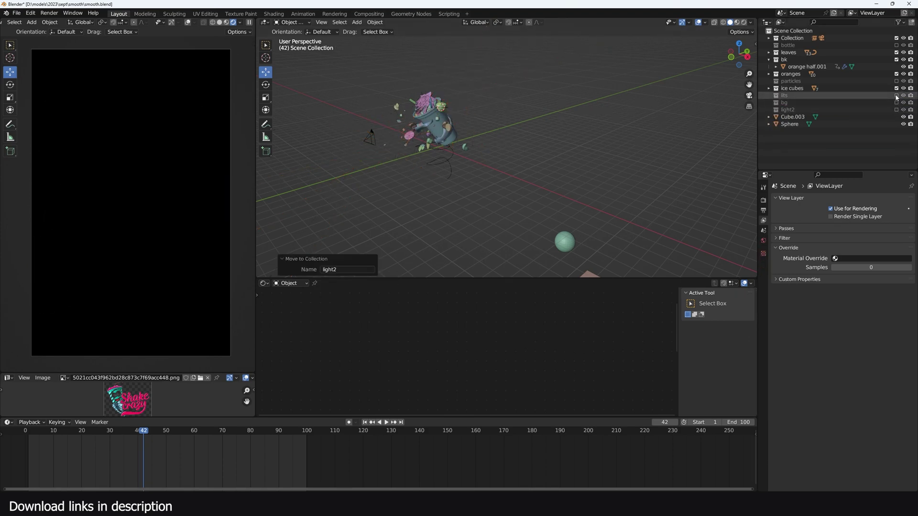
pyautogui.click(897, 96)
pyautogui.click(896, 96)
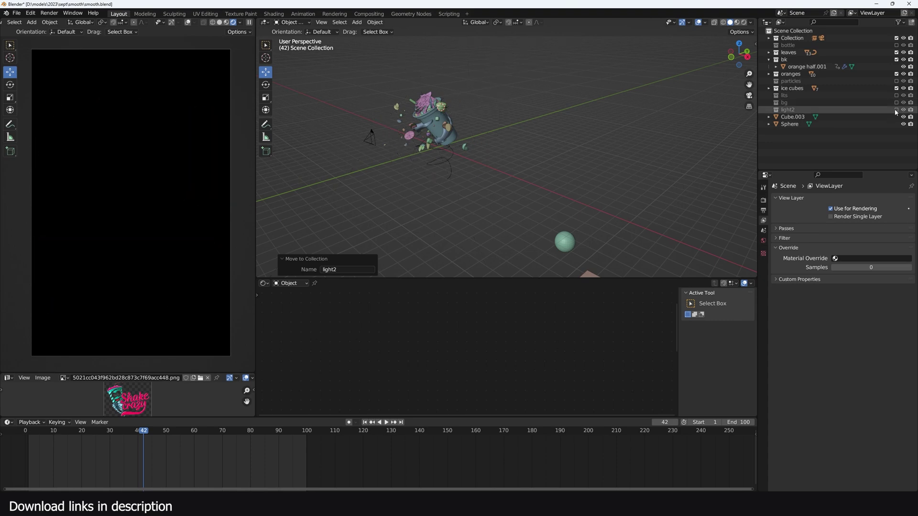
pyautogui.click(896, 110)
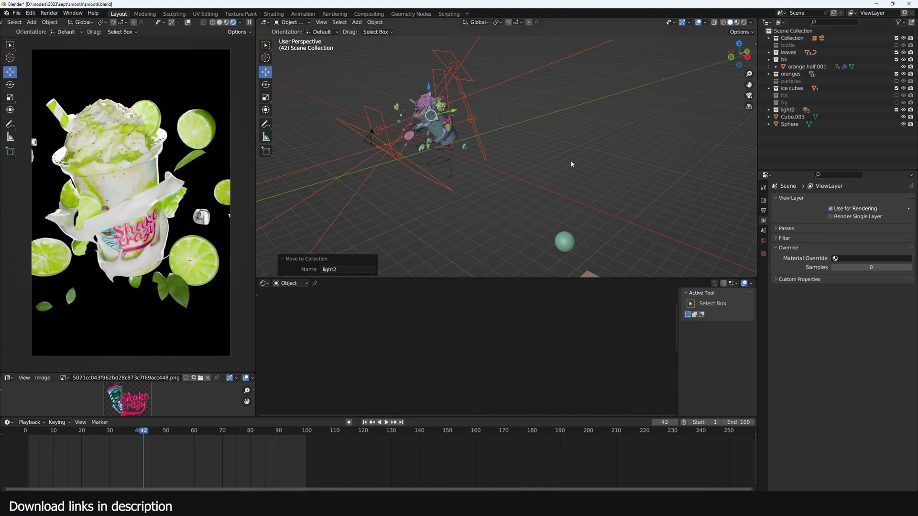
# Enable the bg collection to bring the background into the scene.
pyautogui.click(896, 102)
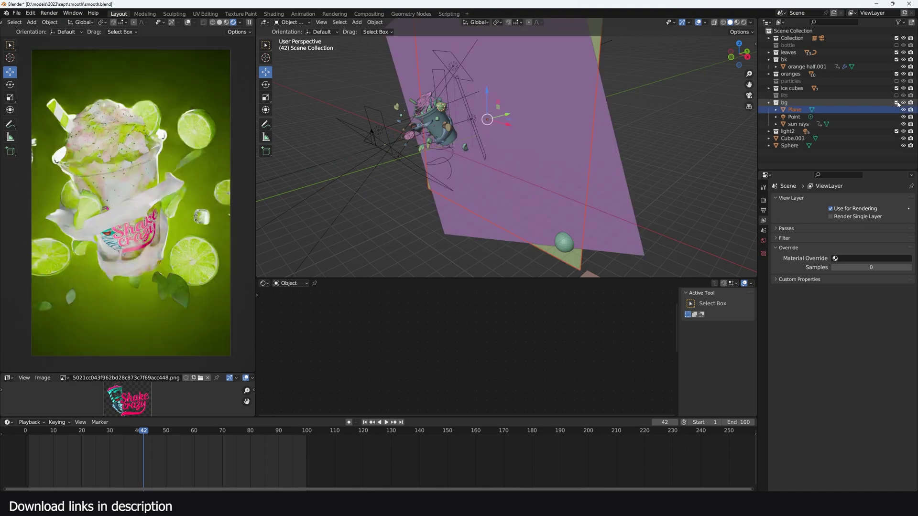
pyautogui.click(643, 105)
pyautogui.moveTo(650, 102); pyautogui.dragTo(533, 90, button='middle')
pyautogui.click(586, 147)
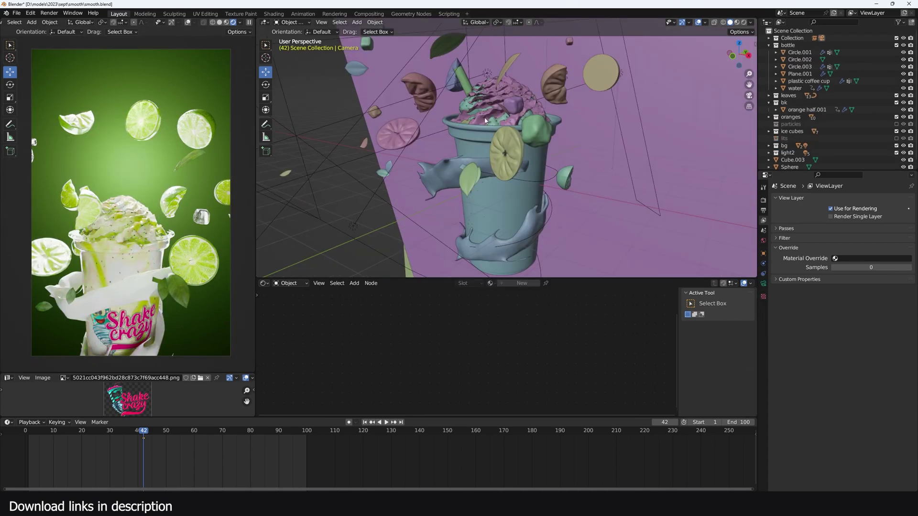
# Hide the plastic coffee cup surrounding the smoothie.
pyautogui.click(496, 153)
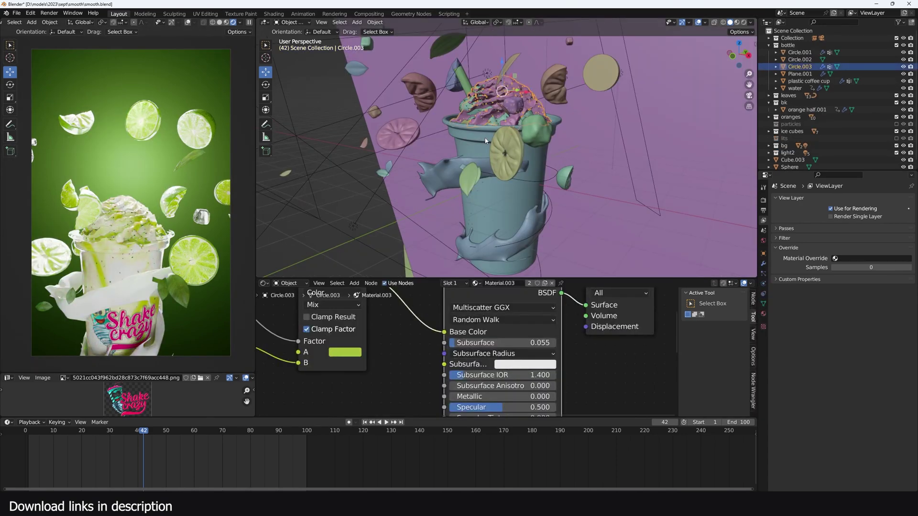
pyautogui.click(481, 146)
pyautogui.press('h')
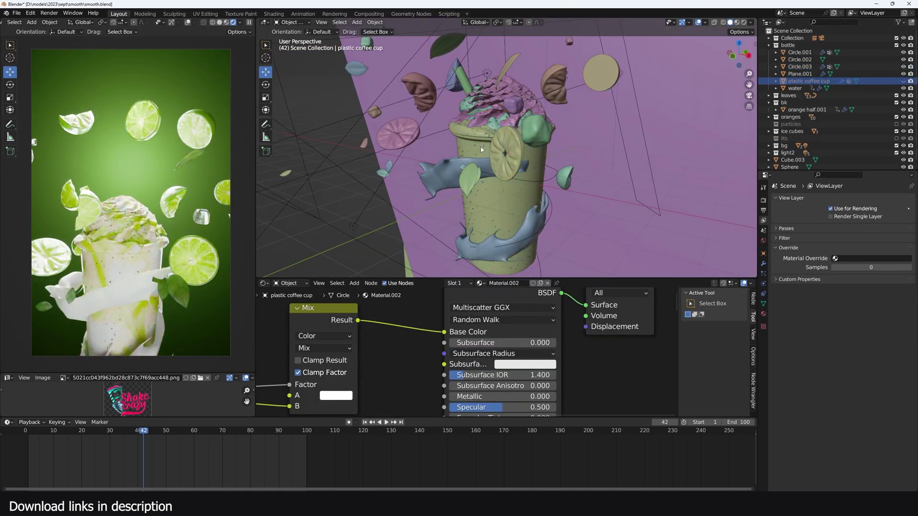
# Select the smoothie body, preview the output of its Noise Texture node in Material.003, and examine the node chain feeding the color ramps.
pyautogui.click(481, 148)
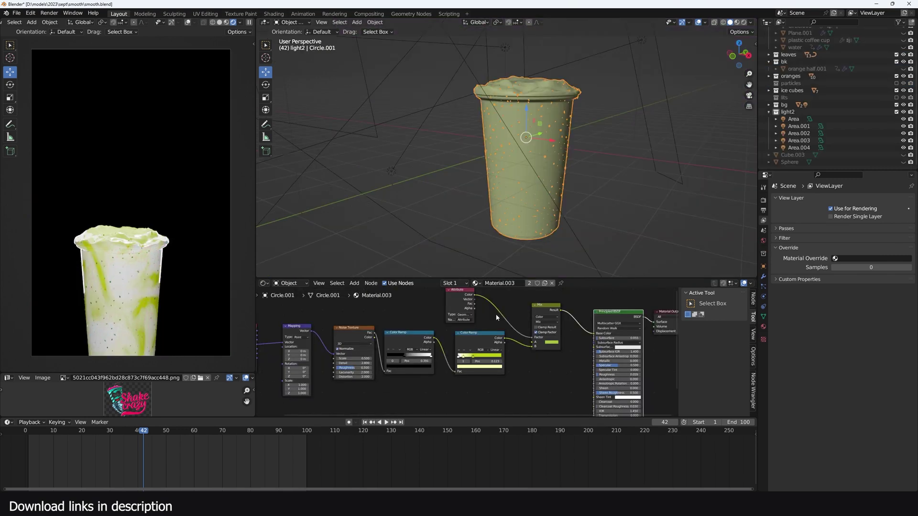
pyautogui.scroll(3, 496, 314)
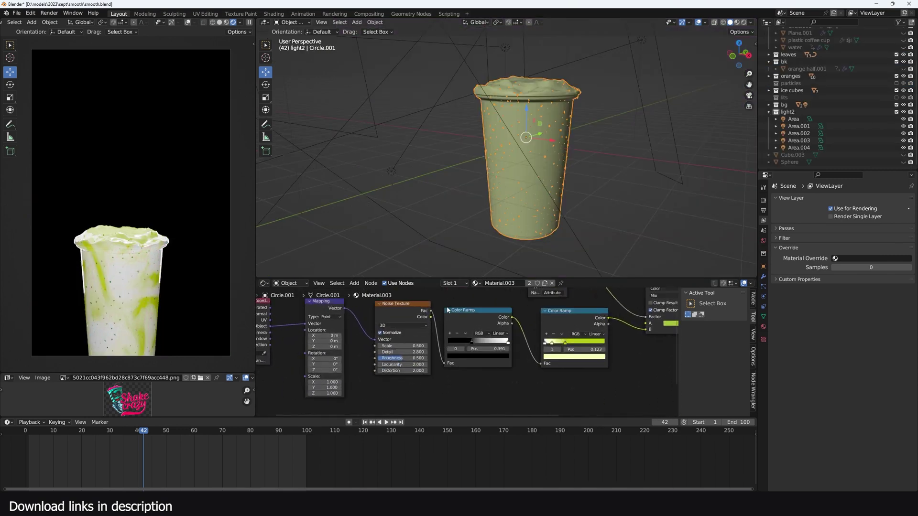
pyautogui.scroll(-2, 431, 320)
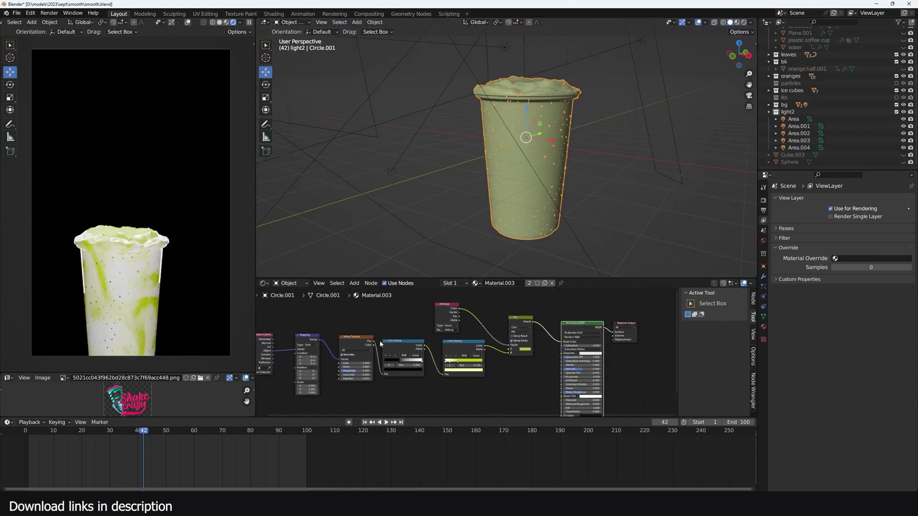
pyautogui.moveTo(362, 344); pyautogui.dragTo(357, 338)
pyautogui.keyDown('ctrl'); pyautogui.keyDown('shift'); pyautogui.click(357, 337); pyautogui.keyUp('shift'); pyautogui.keyUp('ctrl')
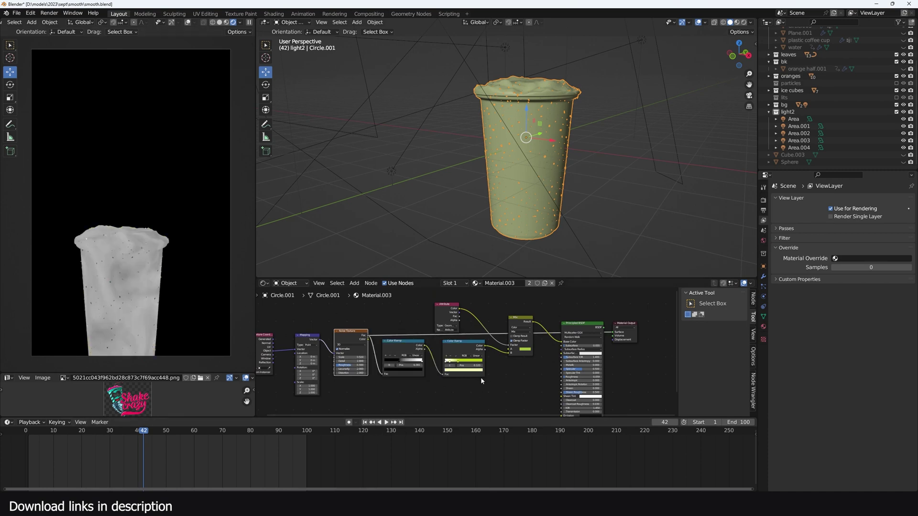
pyautogui.moveTo(356, 362); pyautogui.dragTo(467, 342, button='middle')
pyautogui.scroll(4, 466, 344)
pyautogui.moveTo(534, 342); pyautogui.dragTo(410, 351, button='middle')
pyautogui.moveTo(339, 350); pyautogui.dragTo(431, 334, button='middle')
pyautogui.scroll(3, 385, 361)
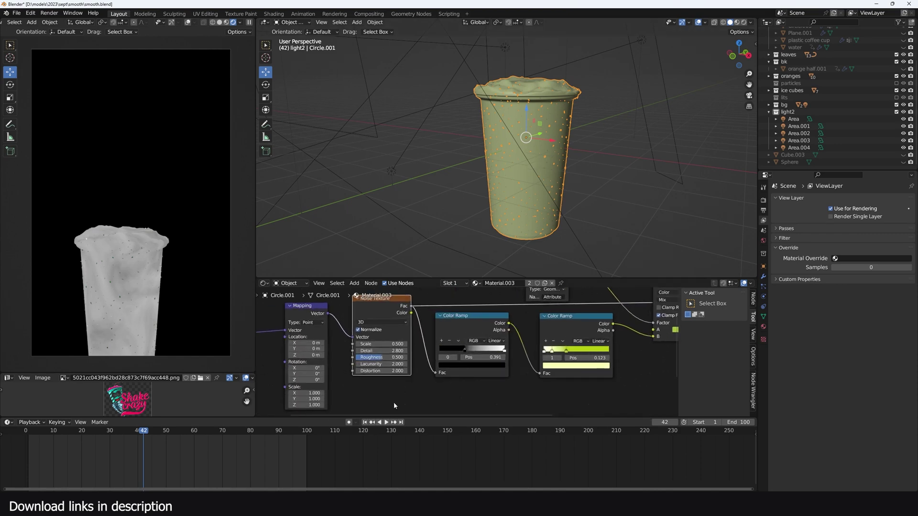
# Try changing the Lacunarity of the smoothie material's Noise Texture node.
pyautogui.scroll(1, 400, 358)
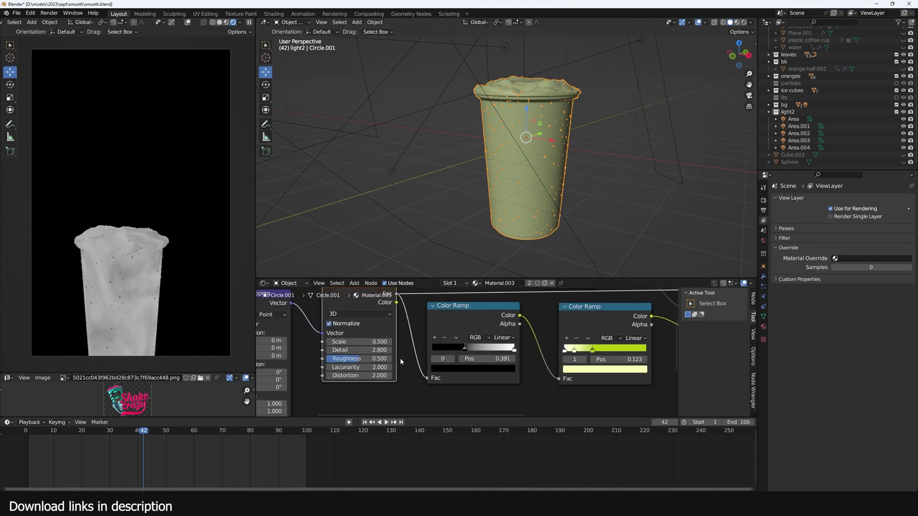
pyautogui.moveTo(367, 367); pyautogui.dragTo(377, 367)
pyautogui.click(363, 367)
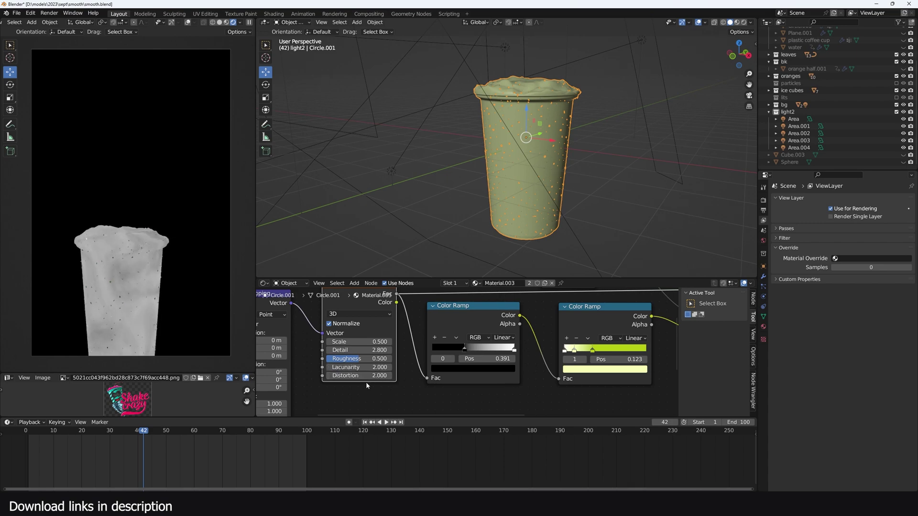
pyautogui.press('Return')
# Preview each Color Ramp output through the Material Output's surface, and examine the smoothie's streaks and speckles up close.
pyautogui.scroll(-4, 478, 361)
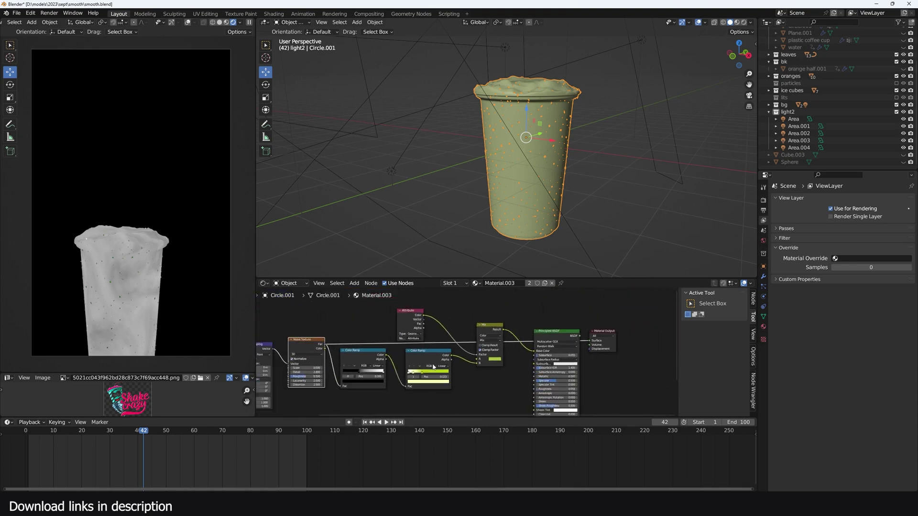
pyautogui.moveTo(386, 355); pyautogui.dragTo(590, 340)
pyautogui.moveTo(459, 368); pyautogui.dragTo(423, 367, button='middle')
pyautogui.moveTo(415, 357); pyautogui.dragTo(553, 341)
pyautogui.moveTo(135, 242); pyautogui.dragTo(120, 253, button='middle')
pyautogui.scroll(3, 119, 249)
pyautogui.moveTo(125, 220); pyautogui.dragTo(157, 212, button='middle')
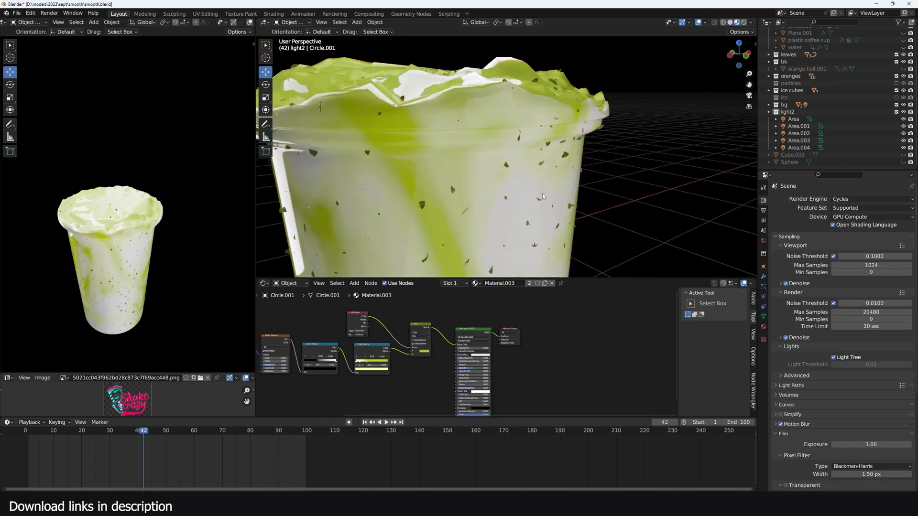
pyautogui.scroll(-3, 541, 183)
pyautogui.scroll(6, 541, 184)
pyautogui.scroll(-4, 554, 147)
pyautogui.moveTo(481, 125); pyautogui.dragTo(477, 157, button='middle')
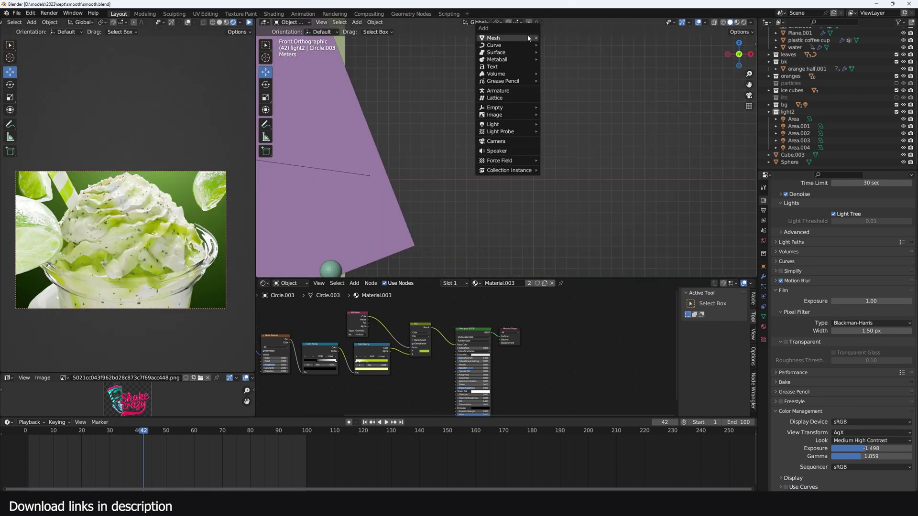
# Add a mesh circle with 16 vertices and frame it from above.
pyautogui.moveTo(498, 38)
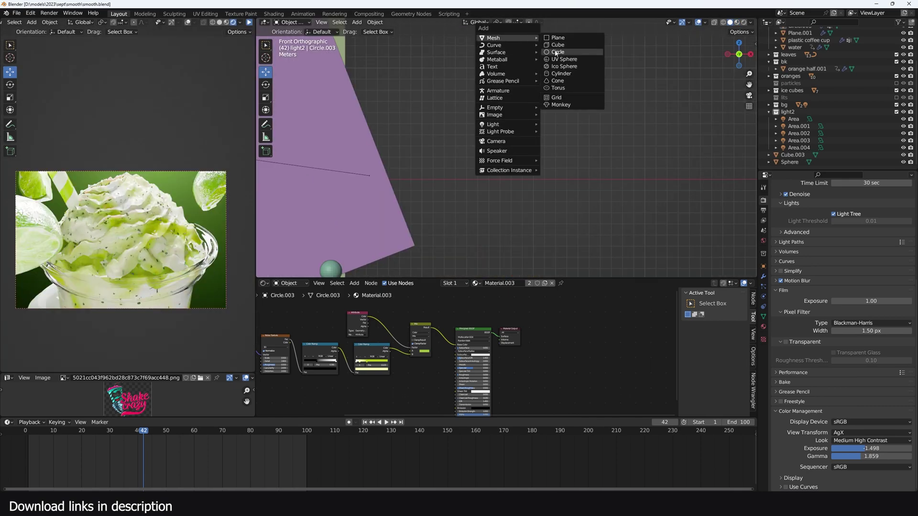
pyautogui.click(556, 52)
pyautogui.press('KP_7')
pyautogui.press('KP_Decimal')
pyautogui.click(347, 193)
pyautogui.write('16')
pyautogui.press('Return')
# Select every other vertex of the circle and scale them inward to form an eight-pointed star.
pyautogui.press('Tab')
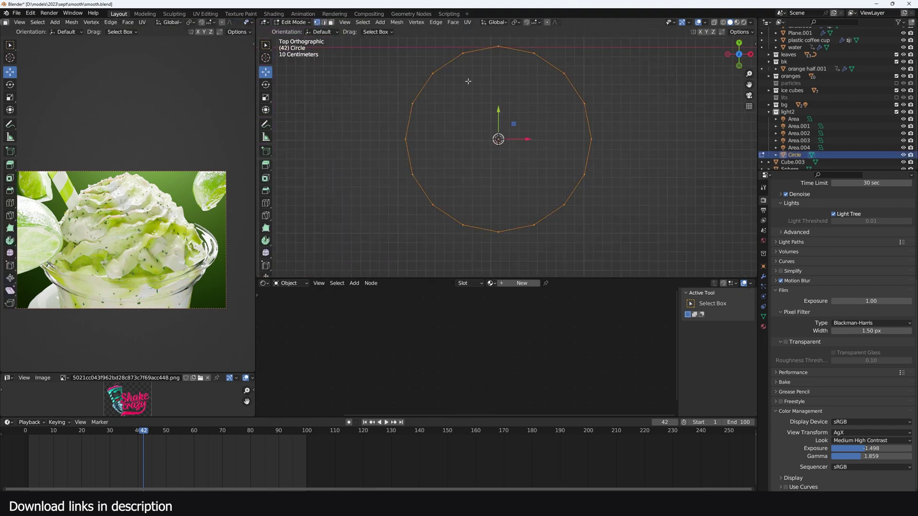
pyautogui.moveTo(486, 37); pyautogui.dragTo(571, 83)
pyautogui.keyDown('shift'); pyautogui.moveTo(565, 126); pyautogui.dragTo(626, 150); pyautogui.keyUp('shift')
pyautogui.keyDown('shift'); pyautogui.moveTo(557, 190); pyautogui.dragTo(594, 232); pyautogui.keyUp('shift')
pyautogui.keyDown('shift'); pyautogui.moveTo(480, 216); pyautogui.dragTo(516, 248); pyautogui.keyUp('shift')
pyautogui.keyDown('shift'); pyautogui.moveTo(445, 214); pyautogui.dragTo(425, 191); pyautogui.keyUp('shift')
pyautogui.keyDown('shift'); pyautogui.moveTo(436, 157); pyautogui.dragTo(392, 132); pyautogui.keyUp('shift')
pyautogui.keyDown('shift'); pyautogui.moveTo(430, 62); pyautogui.dragTo(470, 106); pyautogui.keyUp('shift')
pyautogui.click(569, 117)
# Extrude the star outline upward along the Z axis into a tall fluted wall.
pyautogui.moveTo(569, 117); pyautogui.dragTo(551, 192, button='middle')
pyautogui.press('e')
pyautogui.press('z')
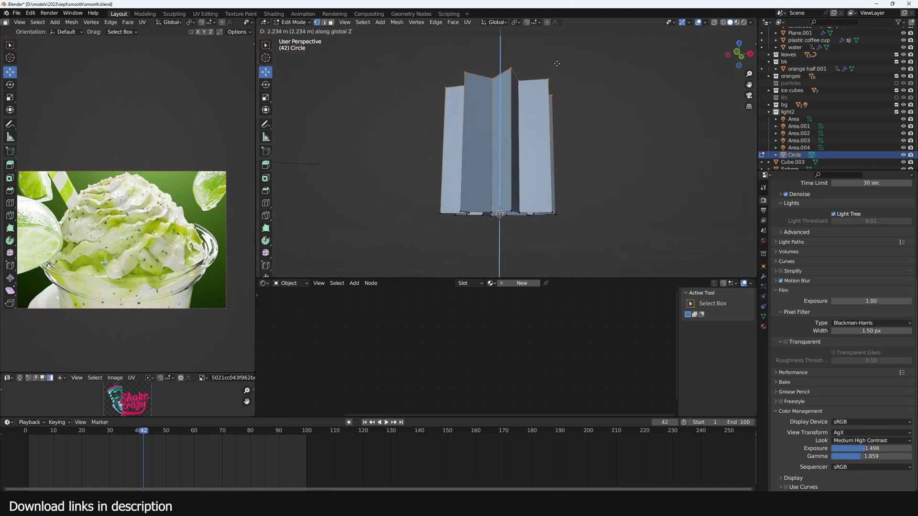
pyautogui.click(567, 41)
# Add a series of evenly spaced horizontal loop cuts along the height of the fluted wall.
pyautogui.moveTo(567, 41); pyautogui.dragTo(566, 57, button='middle')
pyautogui.hotkey('ctrl', 'r')
pyautogui.scroll(7, 521, 149)
pyautogui.scroll(5, 521, 149)
pyautogui.click(521, 148)
pyautogui.rightClick(521, 148)
# Scale the top edge loop to about 0.106 using connected-only proportional editing with Smooth falloff, tapering the shape to a tip.
pyautogui.keyDown('shift'); pyautogui.moveTo(524, 149); pyautogui.dragTo(533, 177, button='middle'); pyautogui.keyUp('shift')
pyautogui.keyDown('alt'); pyautogui.click(532, 78); pyautogui.keyUp('alt')
pyautogui.keyDown('alt'); pyautogui.click(536, 75); pyautogui.keyUp('alt')
pyautogui.moveTo(580, 91); pyautogui.dragTo(587, 117, button='middle')
pyautogui.click(548, 22)
pyautogui.click(557, 22)
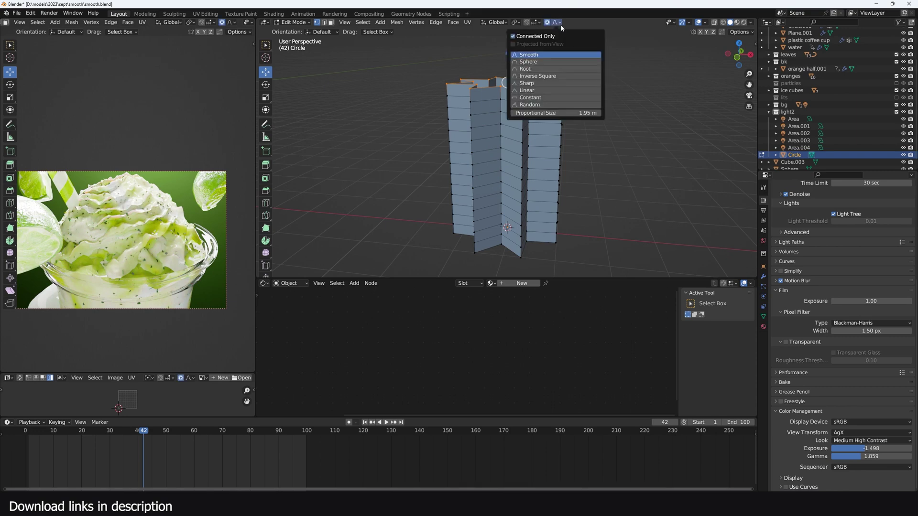
pyautogui.press('s')
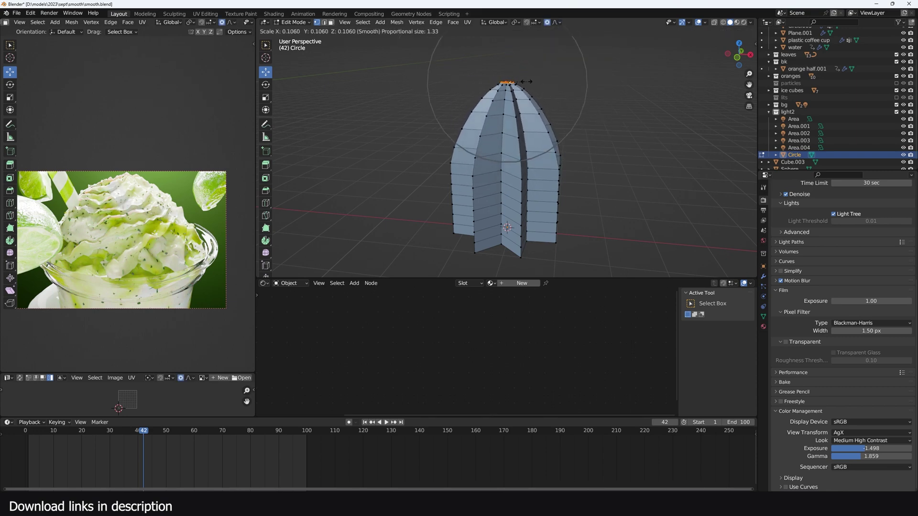
pyautogui.click(522, 81)
# Twist the shape into a swirl by rotating the top loop around Z with a proportional size of about 3.14.
pyautogui.press('r')
pyautogui.press('r')
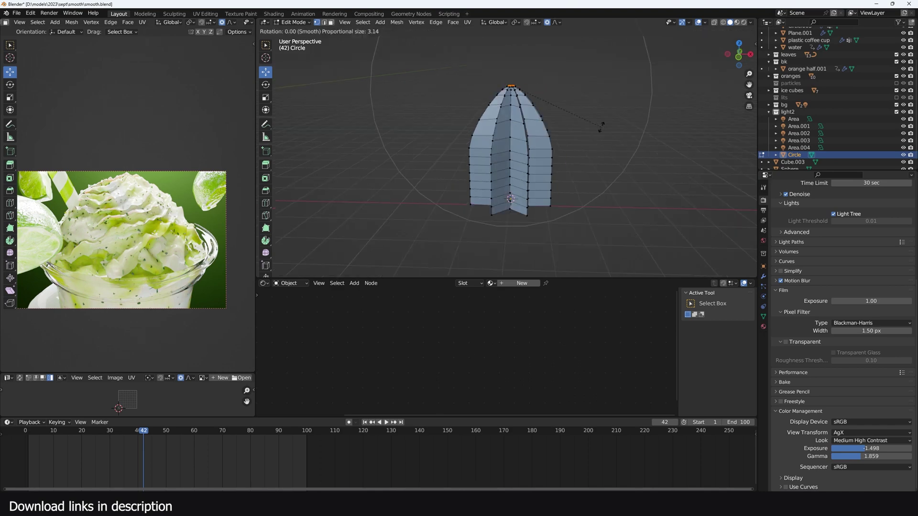
pyautogui.press('z')
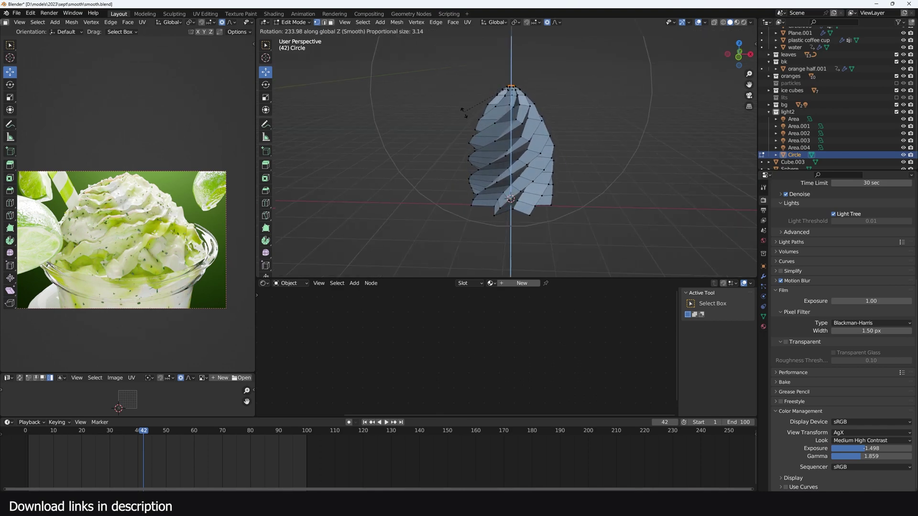
pyautogui.click(541, 93)
pyautogui.press('Tab')
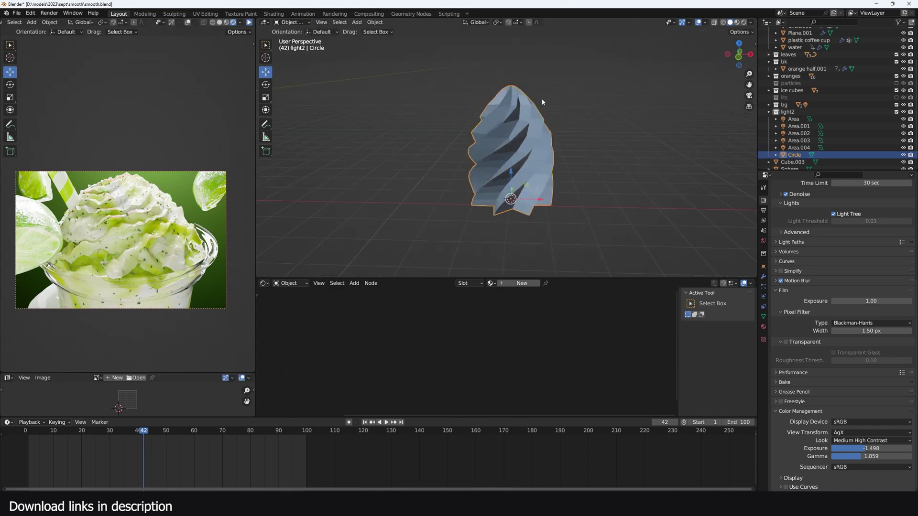
# Flatten the swirl object by scaling it to about 0.595 along the Z axis.
pyautogui.scroll(2, 526, 67)
pyautogui.moveTo(526, 67); pyautogui.dragTo(533, 85, button='middle')
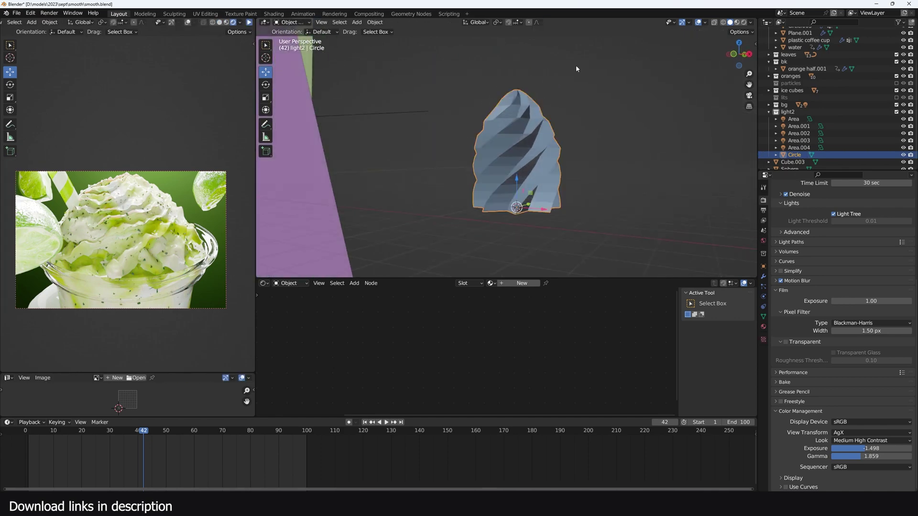
pyautogui.press('s')
pyautogui.press('z')
pyautogui.click(555, 117)
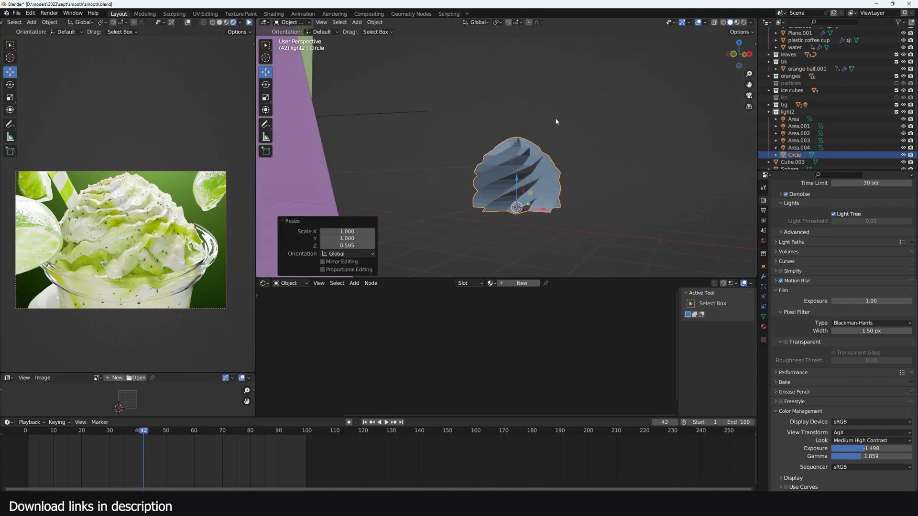
# Add a level 2 Subdivision modifier to the swirl and shade it smooth.
pyautogui.hotkey('ctrl', '2')
pyautogui.scroll(2, 528, 173)
pyautogui.rightClick(527, 173)
pyautogui.click(528, 173)
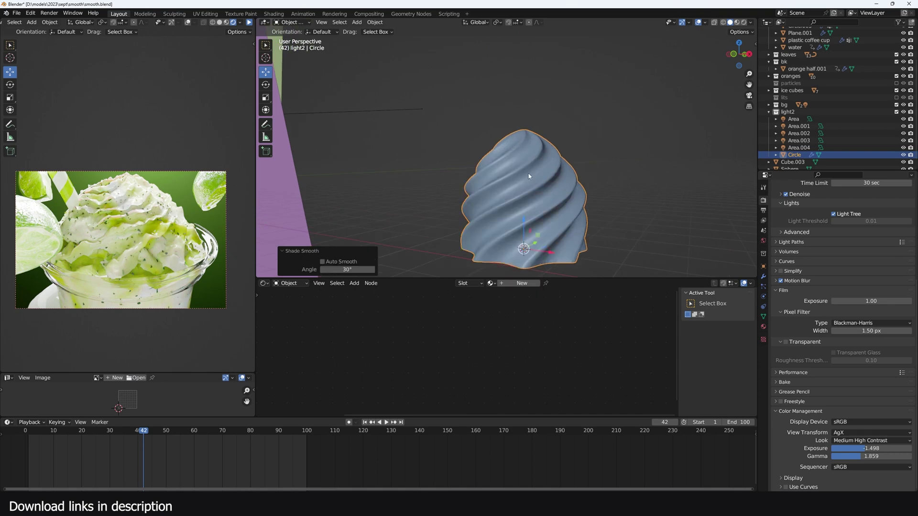
pyautogui.moveTo(528, 173)
pyautogui.mouseDown(button='middle')
pyautogui.moveTo(428, 161)
pyautogui.moveTo(517, 159)
pyautogui.mouseUp(button='middle')
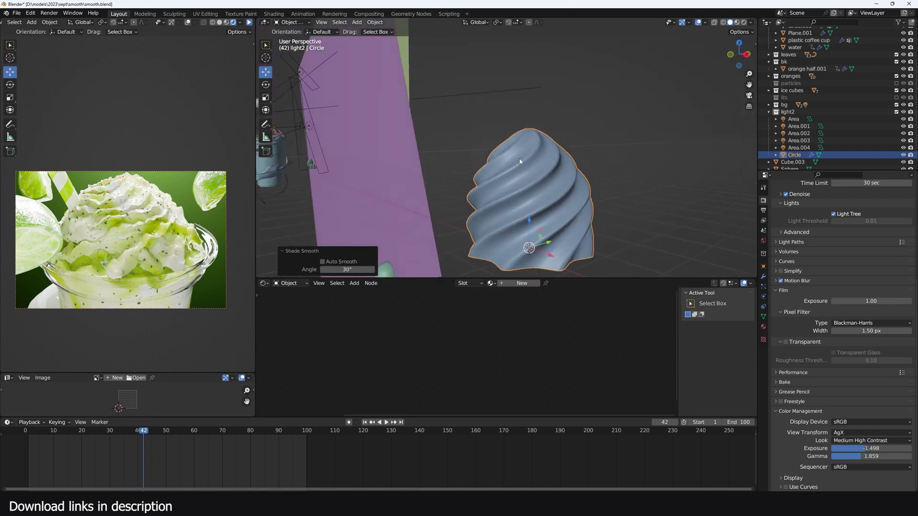
# Lower the swirl's top loop by about 0.48 m along Z, using a smooth proportional size of about 2.14 m.
pyautogui.press('KP_1')
pyautogui.press('Tab')
pyautogui.press('g')
pyautogui.press('z')
pyautogui.scroll(4, 527, 110)
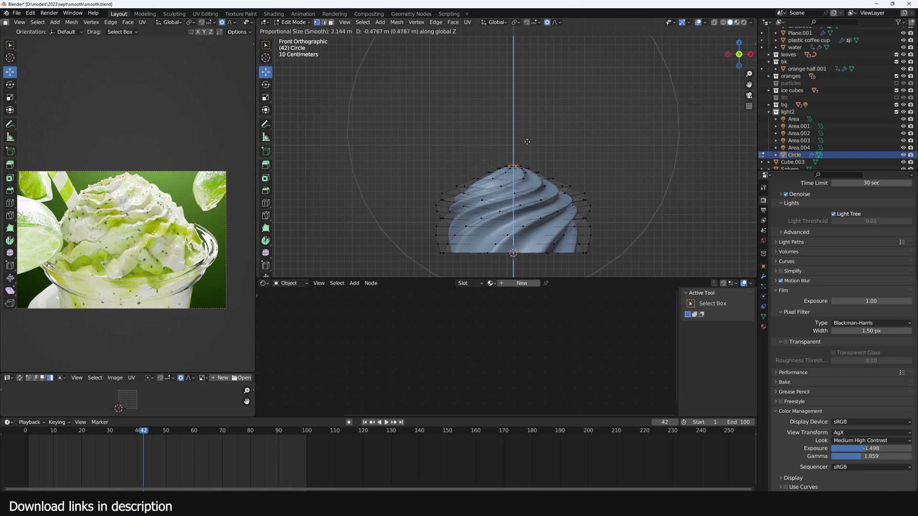
pyautogui.click(527, 140)
pyautogui.press('Tab')
# Resize the small top loop at the swirl's tip, undoing the second scaling attempt.
pyautogui.moveTo(526, 140); pyautogui.dragTo(509, 183, button='middle')
pyautogui.scroll(4, 509, 182)
pyautogui.press('Tab')
pyautogui.scroll(2, 621, 182)
pyautogui.press('s')
pyautogui.click(650, 177)
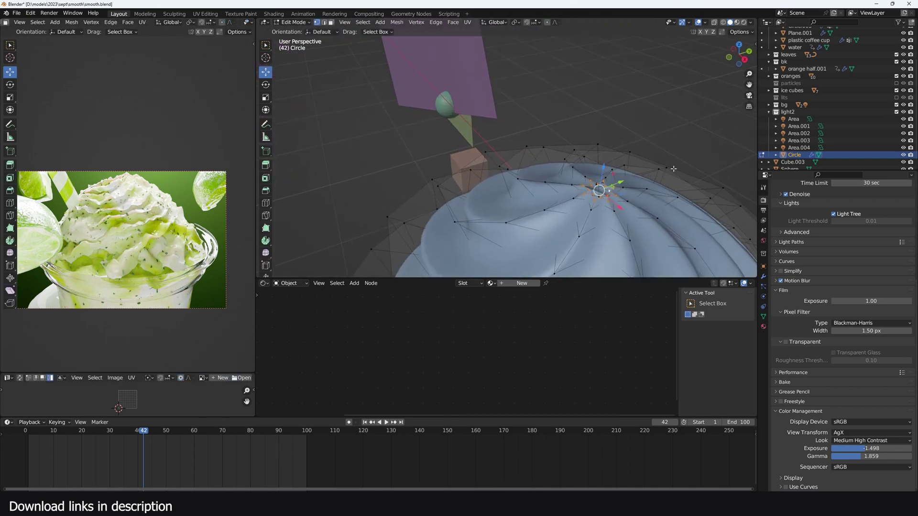
pyautogui.press('s')
pyautogui.click(646, 175)
pyautogui.hotkey('ctrl', 'z')
# Apply the Subdivision modifier to the swirl so its mesh becomes real geometry.
pyautogui.press('Tab')
pyautogui.scroll(-4, 641, 186)
pyautogui.moveTo(638, 186); pyautogui.dragTo(664, 155, button='middle')
pyautogui.scroll(2, 596, 190)
pyautogui.press('Tab')
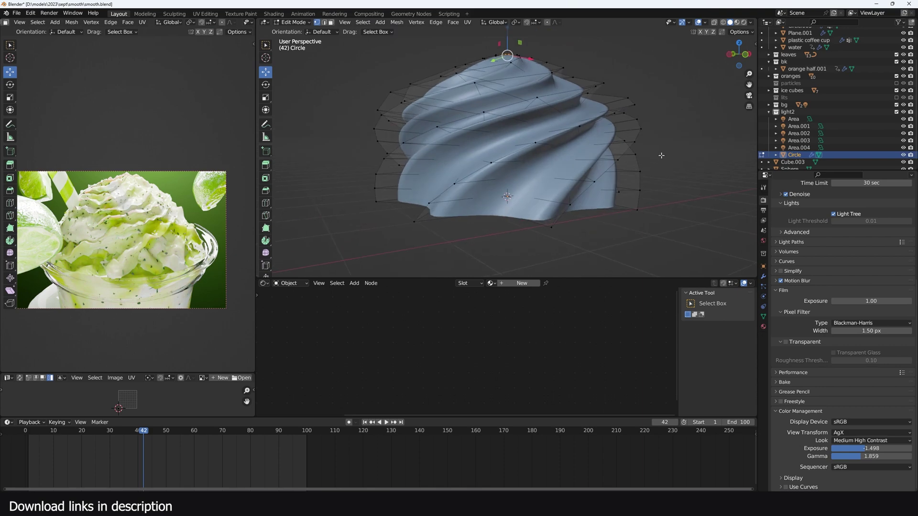
pyautogui.hotkey('alt', 'z')
pyautogui.hotkey('alt', 'z')
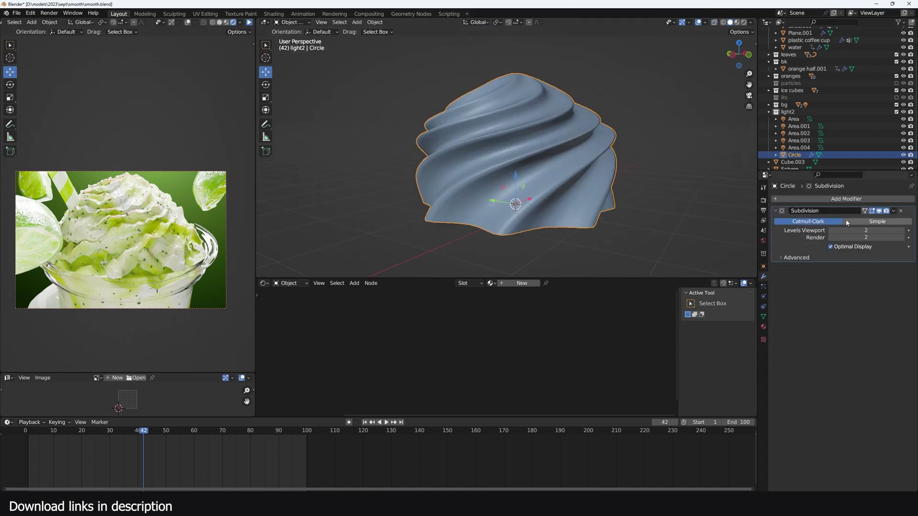
pyautogui.hotkey('ctrl', 'x')
# Select the edge loops running along all of the swirl's raised ridges.
pyautogui.press('Tab')
pyautogui.scroll(5, 593, 144)
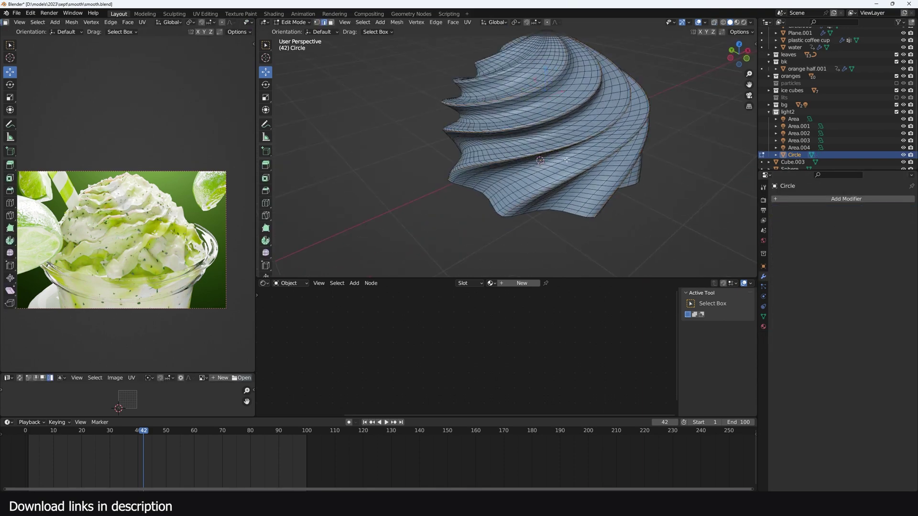
pyautogui.moveTo(588, 154); pyautogui.dragTo(542, 165, button='middle')
pyautogui.keyDown('alt'); pyautogui.click(540, 178); pyautogui.keyUp('alt')
pyautogui.keyDown('shift'); pyautogui.moveTo(431, 136); pyautogui.dragTo(606, 160, button='middle'); pyautogui.keyUp('shift')
pyautogui.keyDown('alt'); pyautogui.keyDown('shift'); pyautogui.click(556, 103); pyautogui.keyUp('shift'); pyautogui.keyUp('alt')
pyautogui.press('Tab')
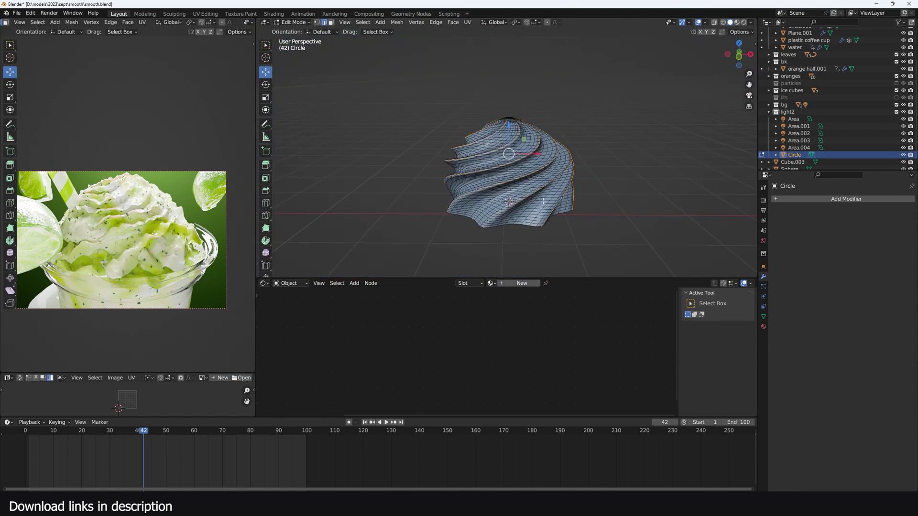
pyautogui.press('Tab')
# Create a vertex group on the swirl and assign the selected ridge vertices to it with weight 1.000.
pyautogui.scroll(4, 545, 200)
pyautogui.moveTo(544, 201); pyautogui.dragTo(545, 147, button='middle')
pyautogui.moveTo(524, 189); pyautogui.dragTo(608, 173, button='middle')
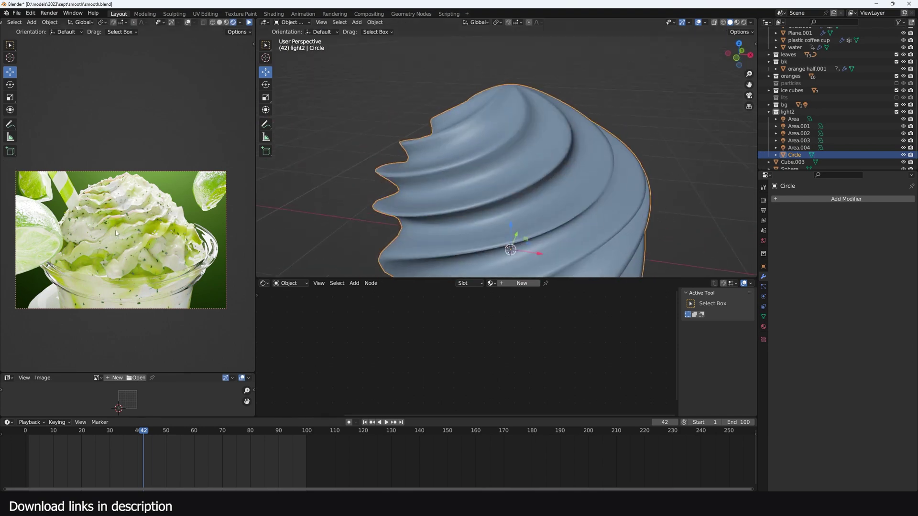
pyautogui.press('Tab')
pyautogui.press('Tab')
pyautogui.click(764, 317)
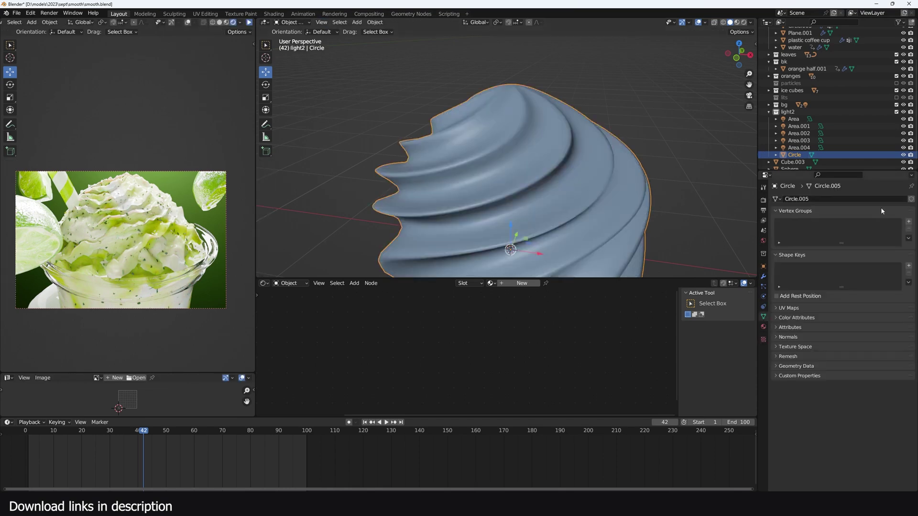
pyautogui.click(909, 221)
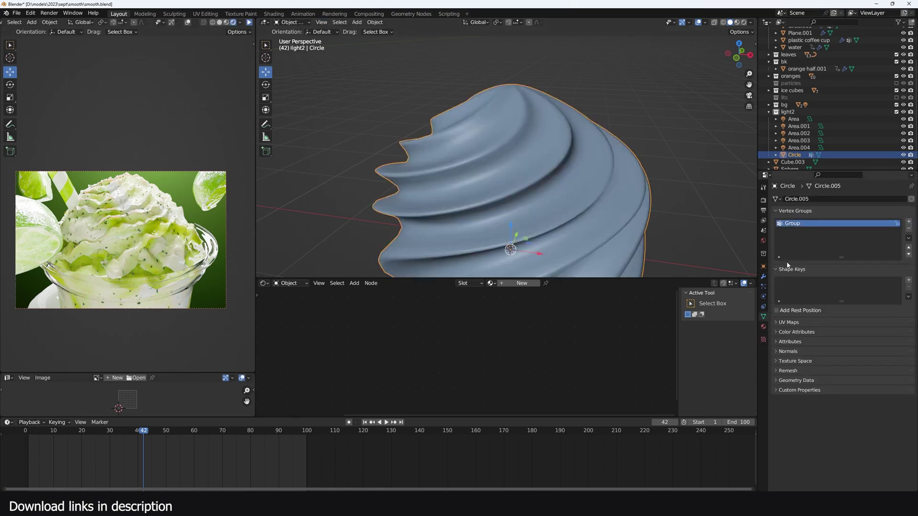
pyautogui.press('Tab')
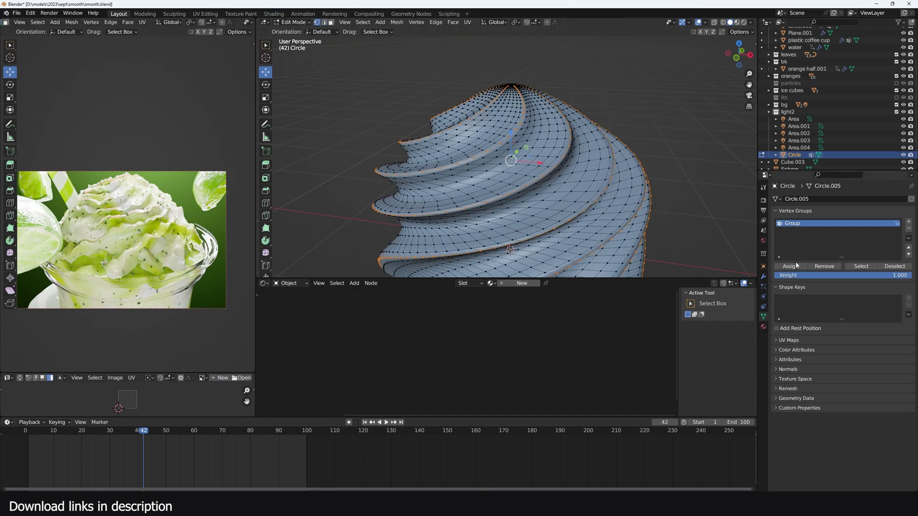
pyautogui.click(790, 267)
pyautogui.press('Tab')
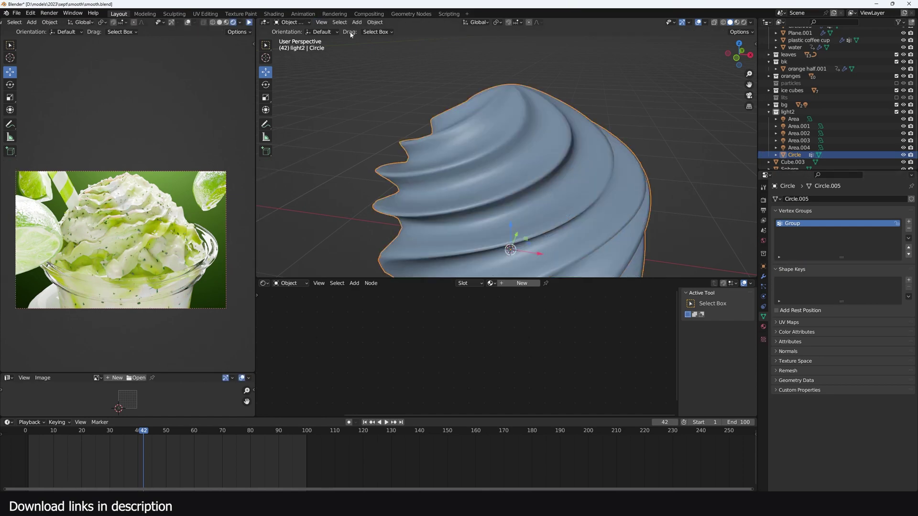
# Switch the swirl to Weight Paint mode and smooth the active group's weights with factor 0.500 and 1 iteration.
pyautogui.click(301, 23)
pyautogui.click(299, 64)
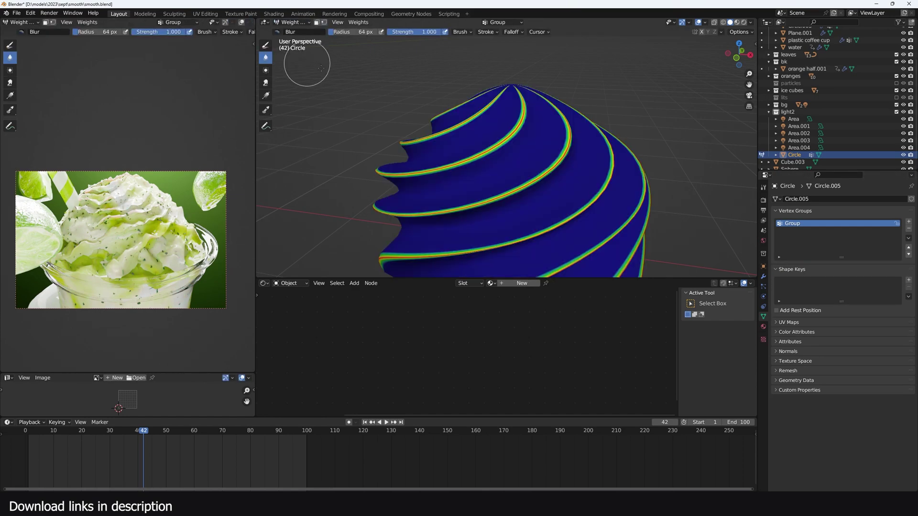
pyautogui.moveTo(504, 158); pyautogui.dragTo(512, 165, button='middle')
pyautogui.scroll(4, 521, 171)
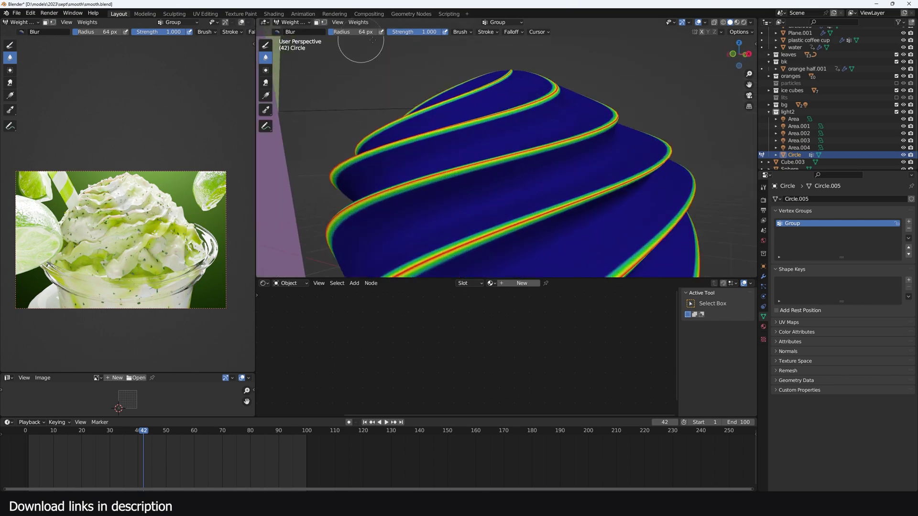
pyautogui.click(359, 22)
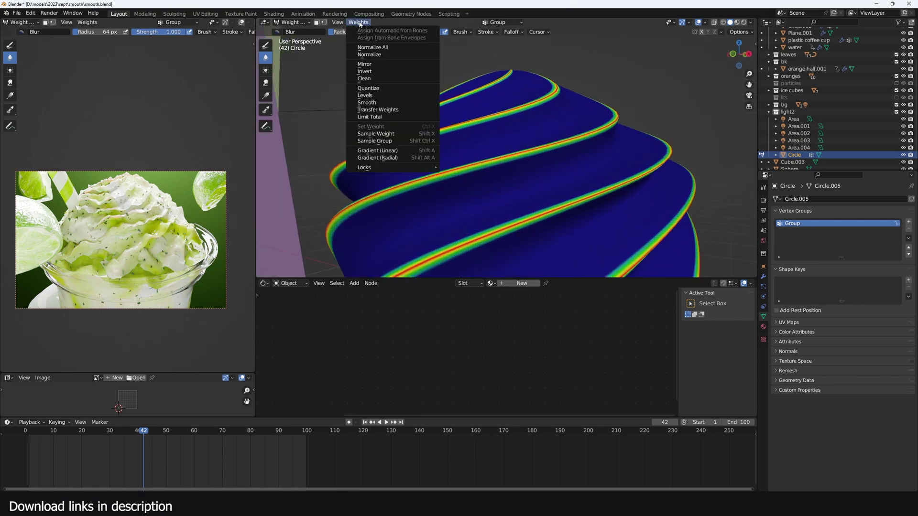
pyautogui.click(383, 105)
# Adjust the vertex weight smoothing factor for the ridge group, and return to Object Mode.
pyautogui.click(358, 23)
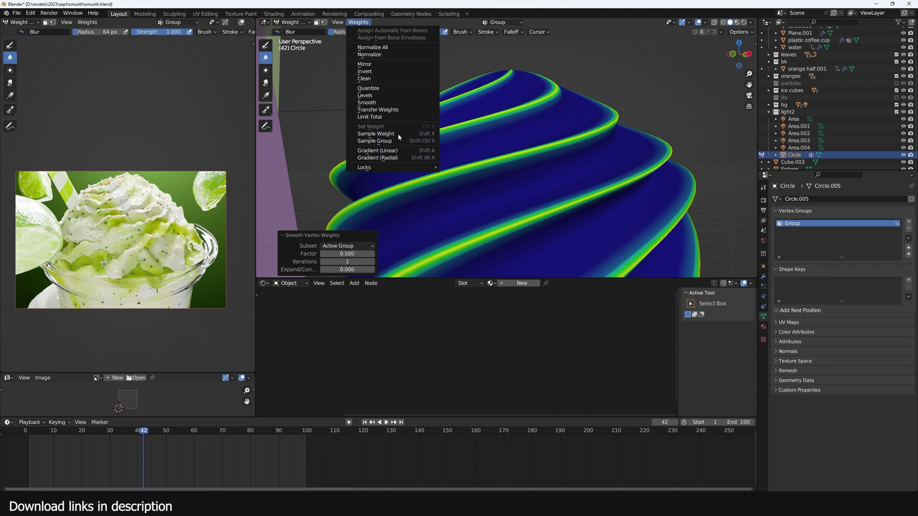
pyautogui.moveTo(336, 255)
pyautogui.mouseDown()
pyautogui.moveTo(366, 254)
pyautogui.moveTo(342, 262)
pyautogui.moveTo(377, 270)
pyautogui.moveTo(342, 253)
pyautogui.mouseUp()
pyautogui.scroll(-3, 456, 191)
pyautogui.moveTo(461, 190); pyautogui.dragTo(466, 217, button='middle')
pyautogui.click(301, 24)
pyautogui.click(307, 31)
pyautogui.moveTo(529, 148); pyautogui.dragTo(568, 135, button='middle')
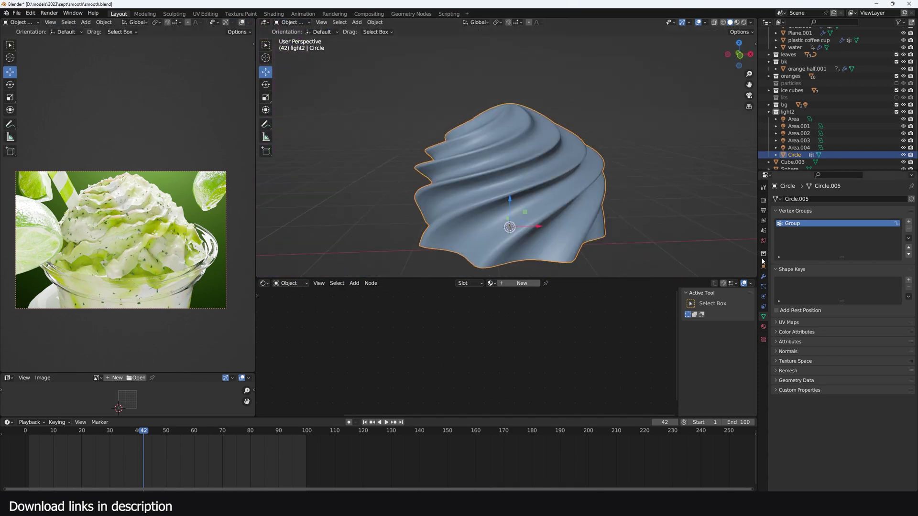
# Add a Displace modifier to the swirl with a new texture and set the texture type to Clouds.
pyautogui.click(763, 276)
pyautogui.click(812, 199)
pyautogui.moveTo(790, 216)
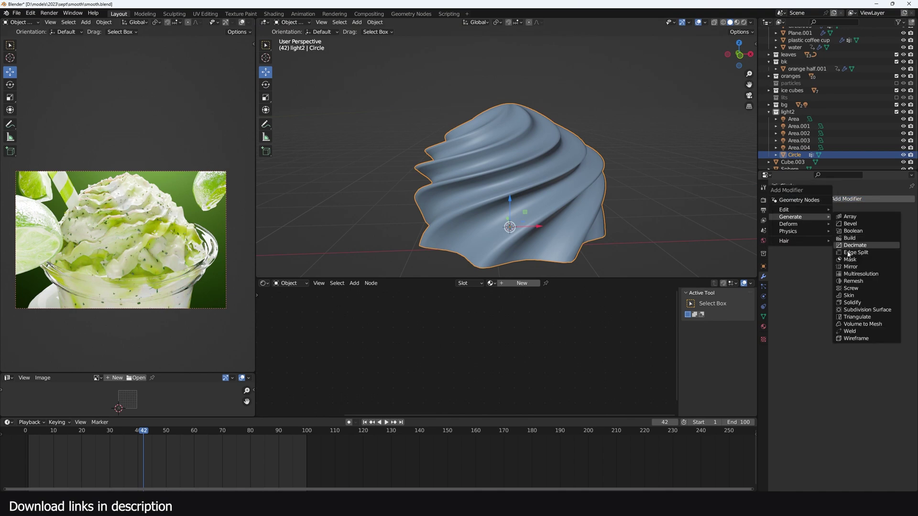
pyautogui.moveTo(829, 223)
pyautogui.click(862, 246)
pyautogui.click(854, 220)
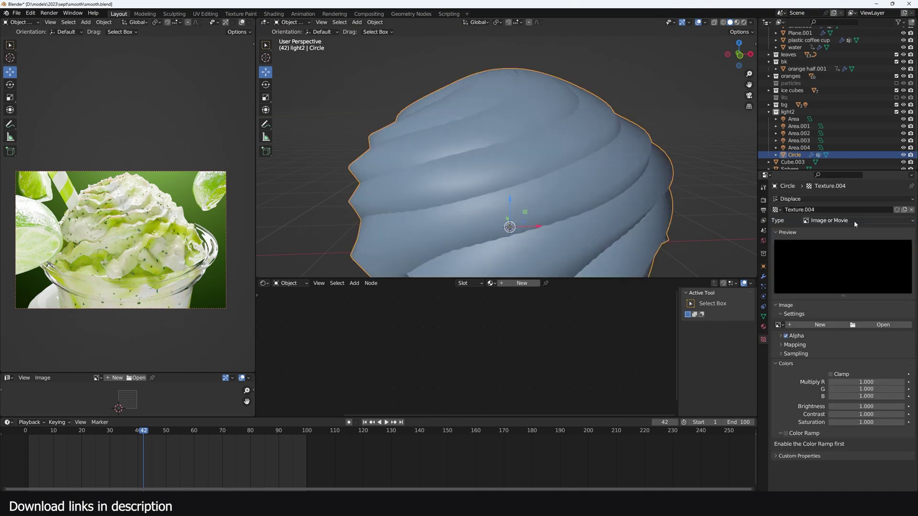
pyautogui.click(854, 220)
pyautogui.click(842, 247)
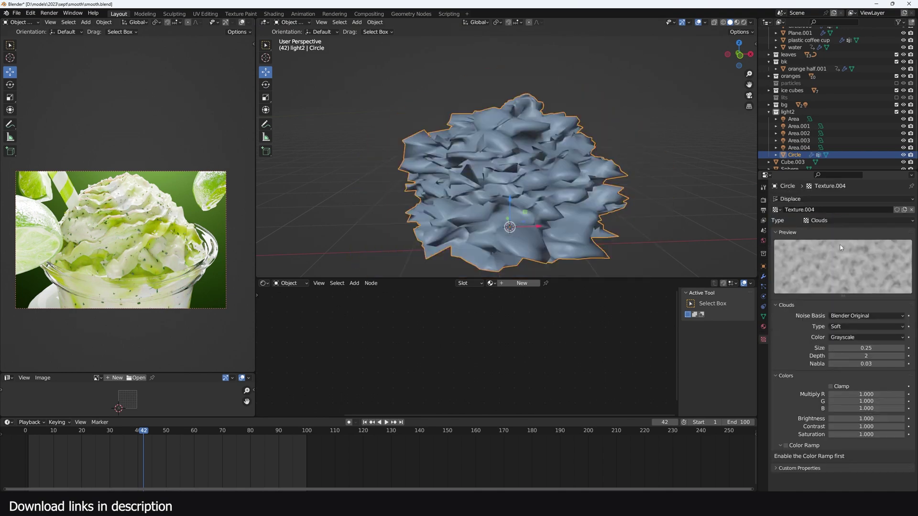
# Limit the swirl's Displace modifier to the ridge vertex group named Group.
pyautogui.click(764, 276)
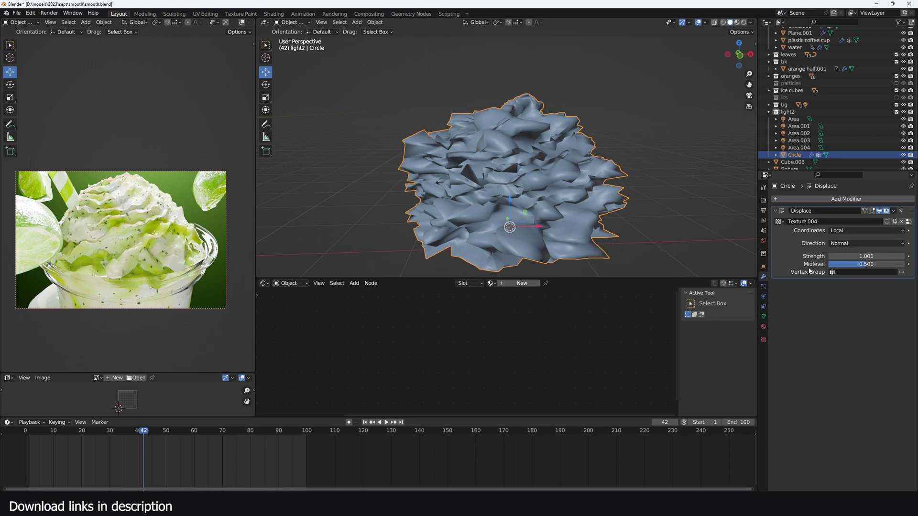
pyautogui.click(861, 272)
pyautogui.click(844, 283)
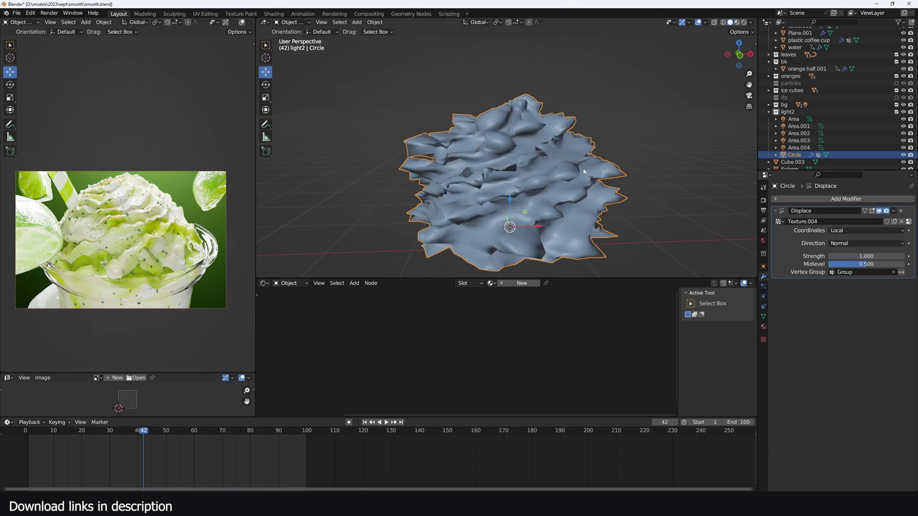
pyautogui.moveTo(584, 170); pyautogui.dragTo(631, 143, button='middle')
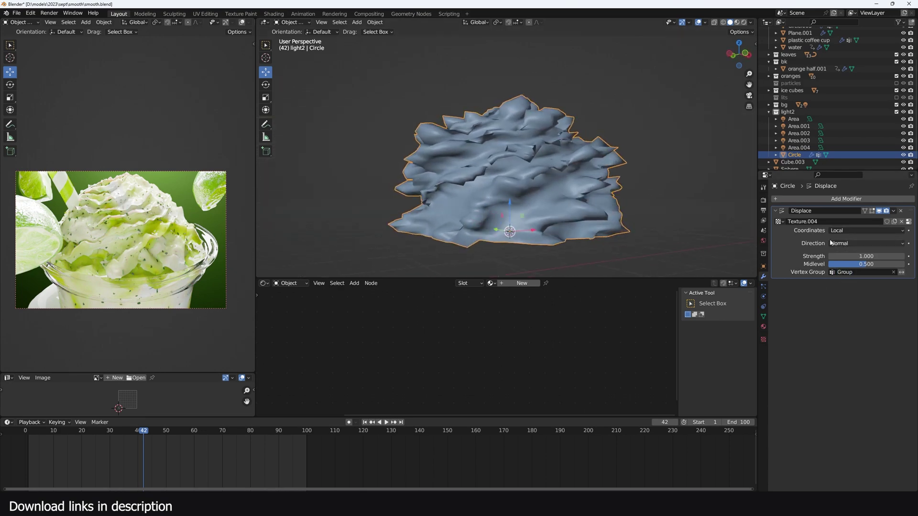
# Set the Displace modifier's direction to Z and its strength to 0.300.
pyautogui.click(851, 245)
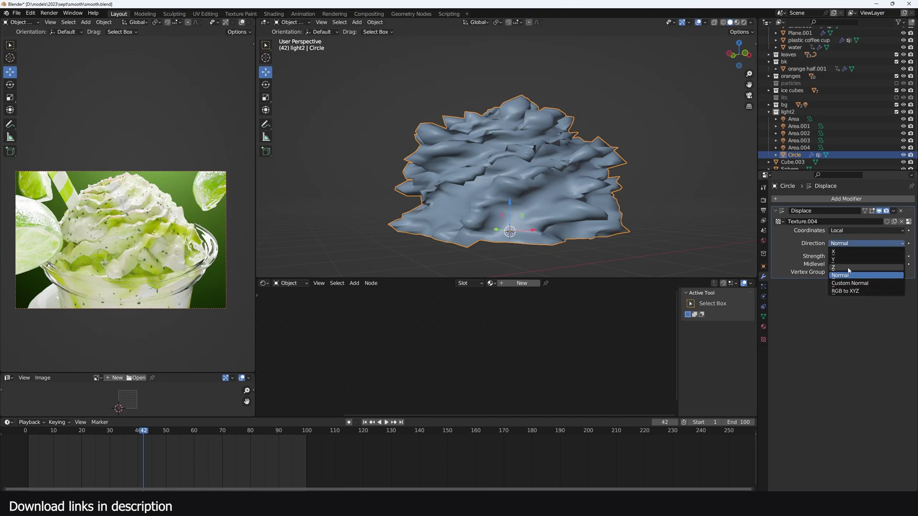
pyautogui.click(849, 268)
pyautogui.moveTo(502, 210); pyautogui.dragTo(622, 185, button='middle')
pyautogui.click(866, 264)
pyautogui.write('0.48')
pyautogui.press('Return')
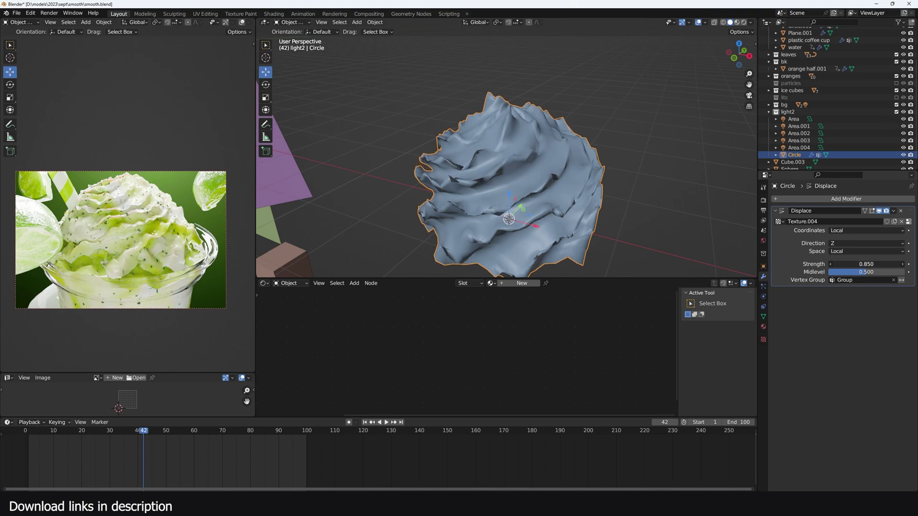
pyautogui.moveTo(866, 264); pyautogui.dragTo(857, 264)
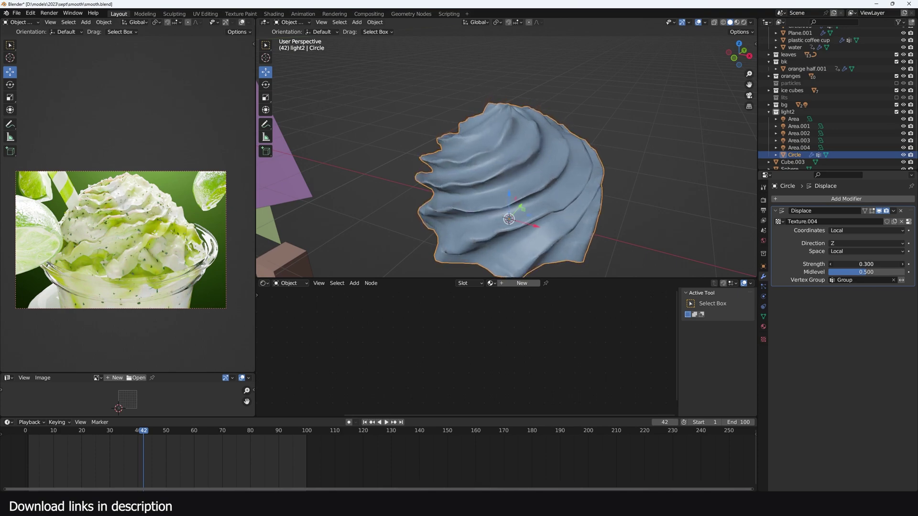
# Add a level 2 Subdivision modifier to the swirl and place it before the Displace modifier in the stack.
pyautogui.moveTo(601, 142); pyautogui.dragTo(618, 187, button='middle')
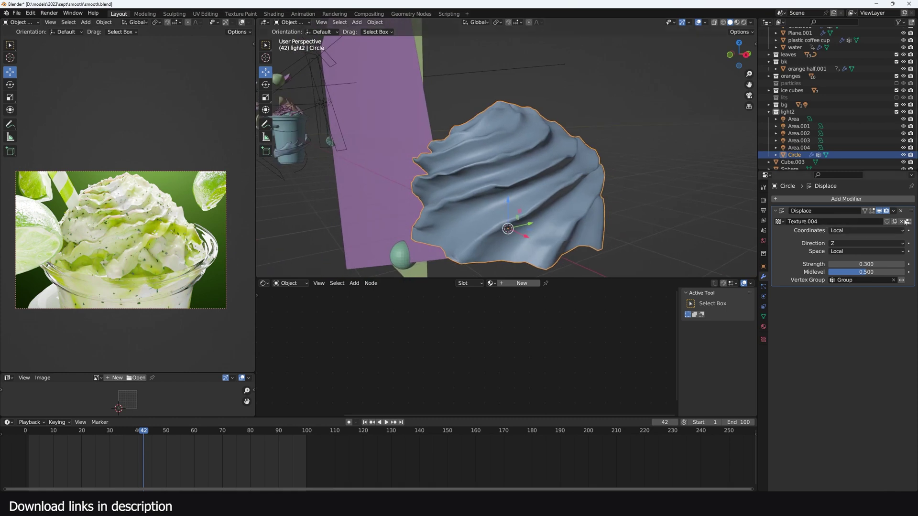
pyautogui.hotkey('ctrl', '2')
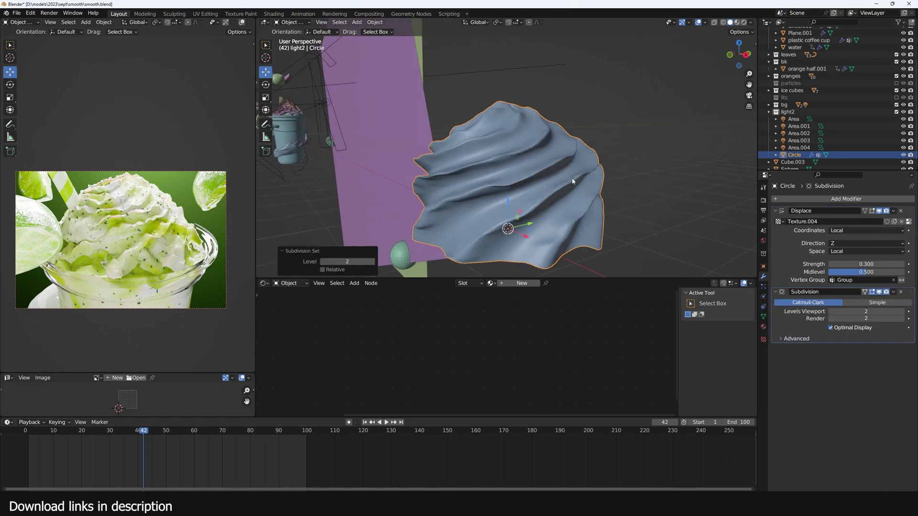
pyautogui.moveTo(573, 181); pyautogui.dragTo(567, 199, button='middle')
pyautogui.press('KP_Divide')
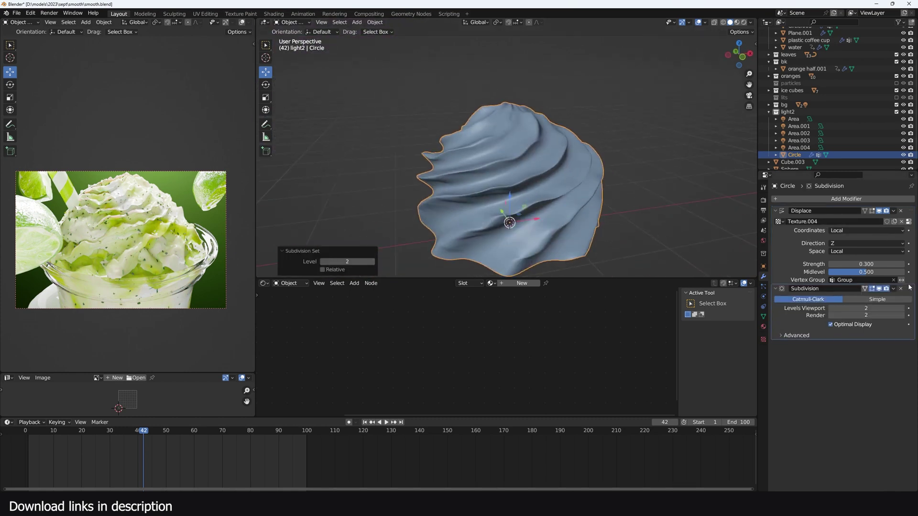
pyautogui.moveTo(908, 273); pyautogui.dragTo(909, 211)
pyautogui.moveTo(629, 164); pyautogui.dragTo(648, 185, button='middle')
pyautogui.click(617, 172)
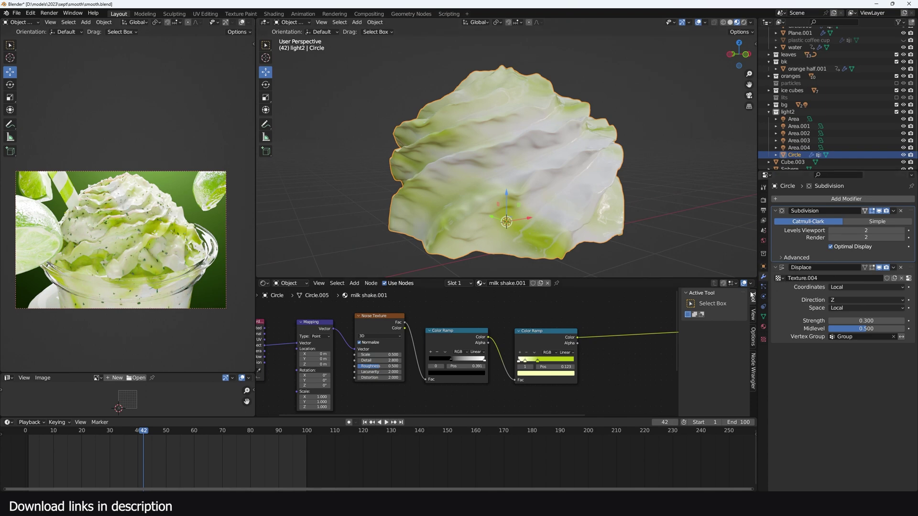
# Add a Hair particle system to the swirl, rendered as Object with orange leaf.003 as the instance object.
pyautogui.click(764, 288)
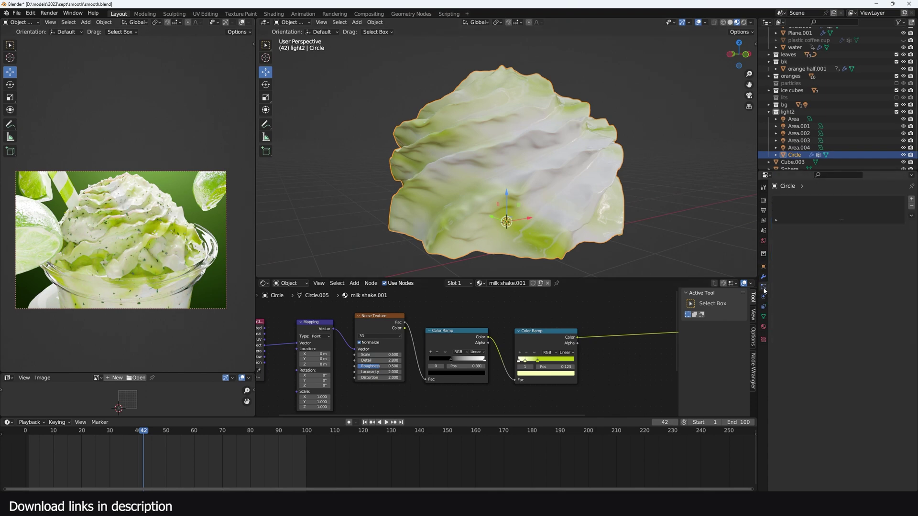
pyautogui.click(911, 201)
pyautogui.click(880, 238)
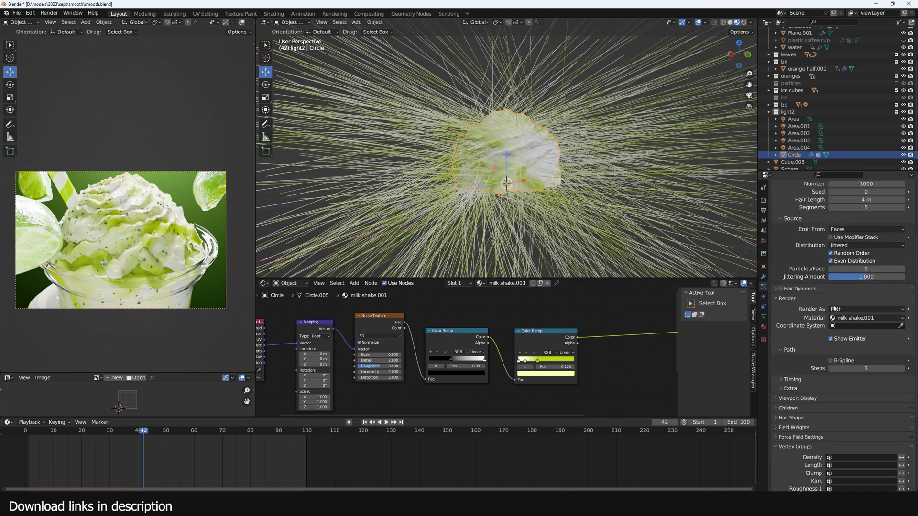
pyautogui.click(849, 308)
pyautogui.click(856, 335)
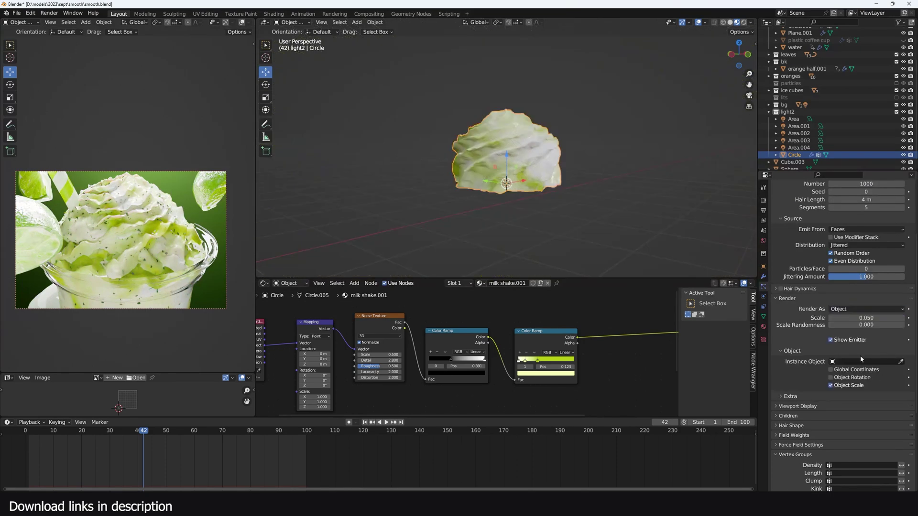
pyautogui.click(862, 361)
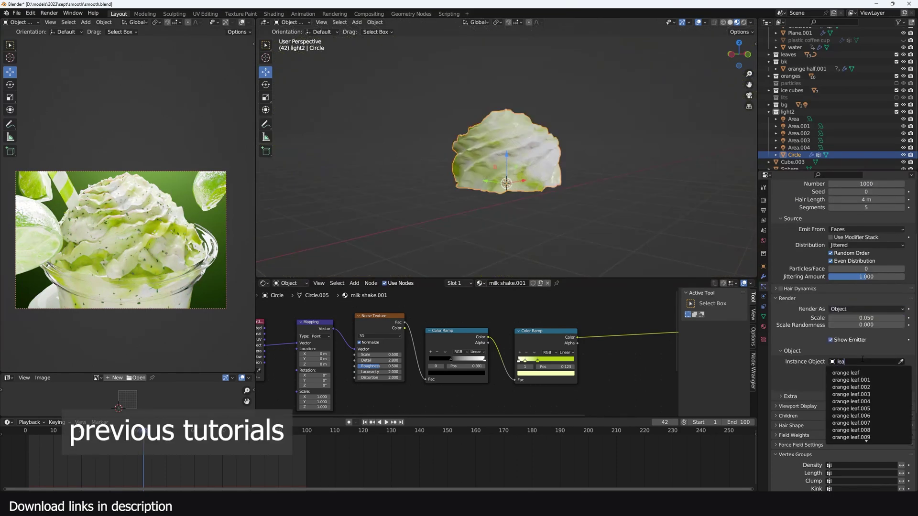
pyautogui.click(851, 394)
pyautogui.scroll(6, 602, 164)
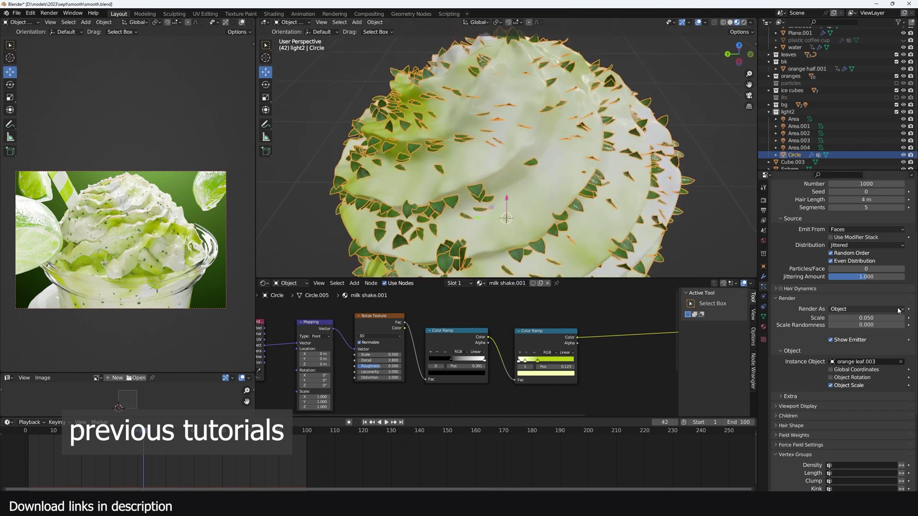
# Set the leaf particles' scale to 0.028 and, with advanced settings enabled, their distribution to Random.
pyautogui.moveTo(866, 318); pyautogui.dragTo(858, 318)
pyautogui.scroll(5, 837, 280)
pyautogui.click(848, 248)
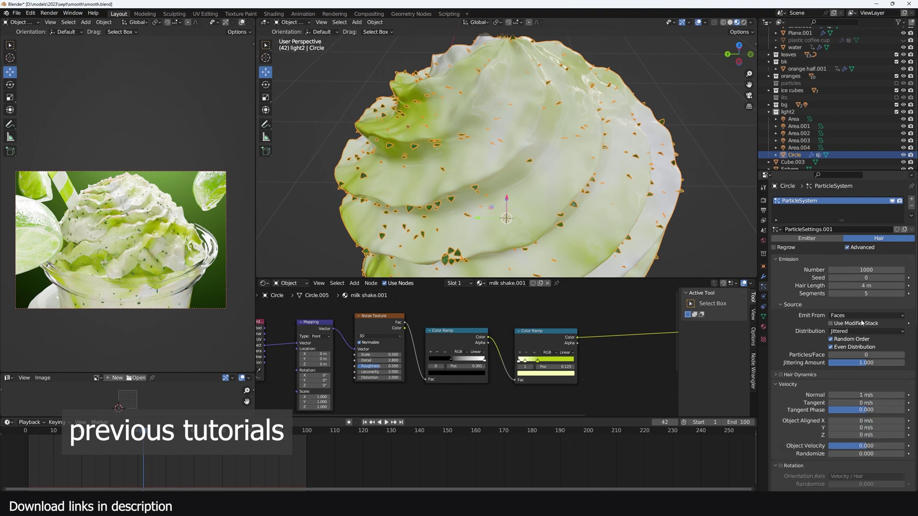
pyautogui.click(842, 347)
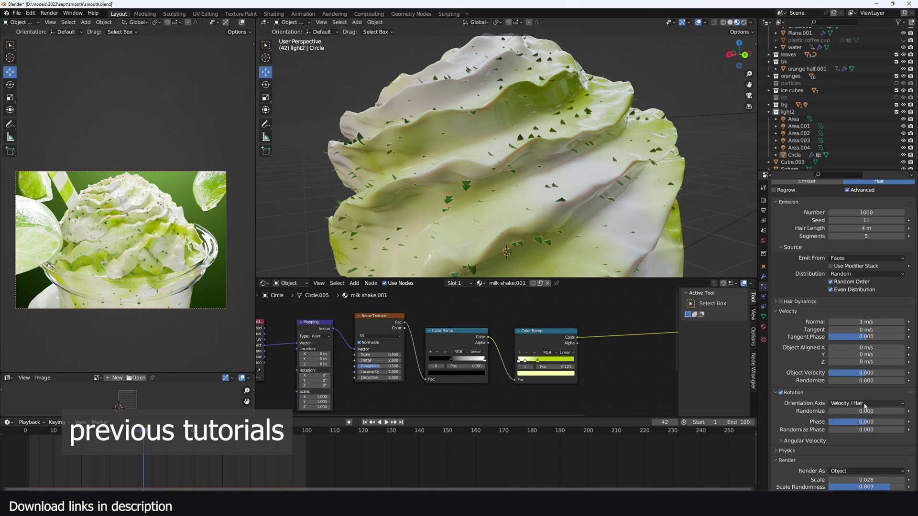
# Set the leaf particles' orientation axis to Normal, with rotation randomize and phase both at 1.000.
pyautogui.click(865, 406)
pyautogui.click(852, 420)
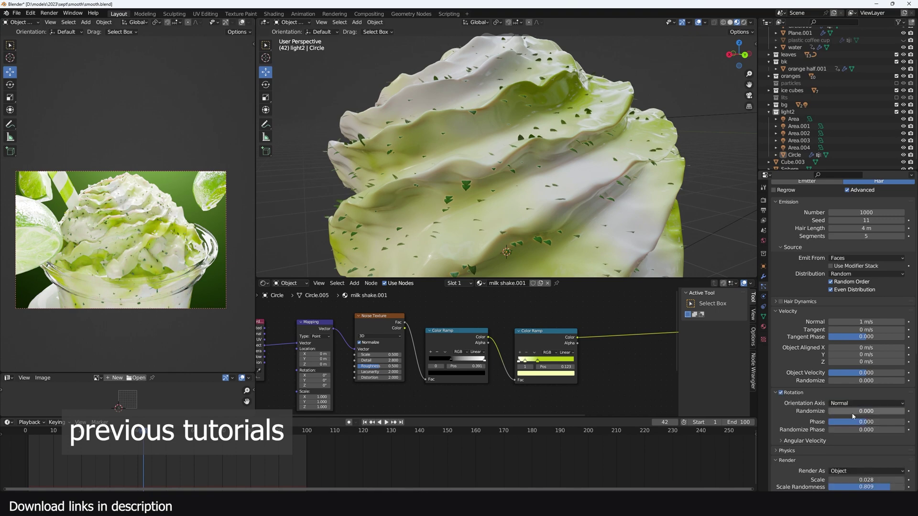
pyautogui.moveTo(855, 415); pyautogui.dragTo(903, 412)
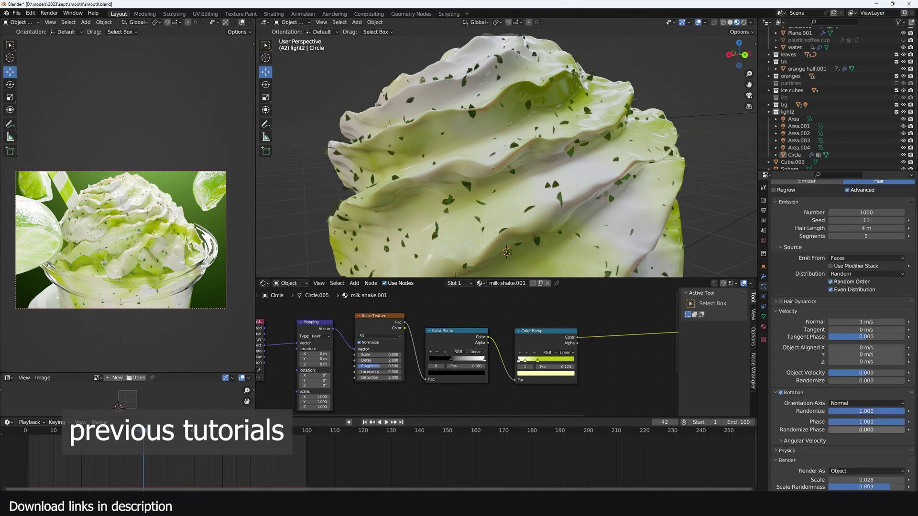
# Inspect the milk splash wrapped around the smoothie cup from several angles.
pyautogui.moveTo(684, 260); pyautogui.dragTo(517, 147, button='middle')
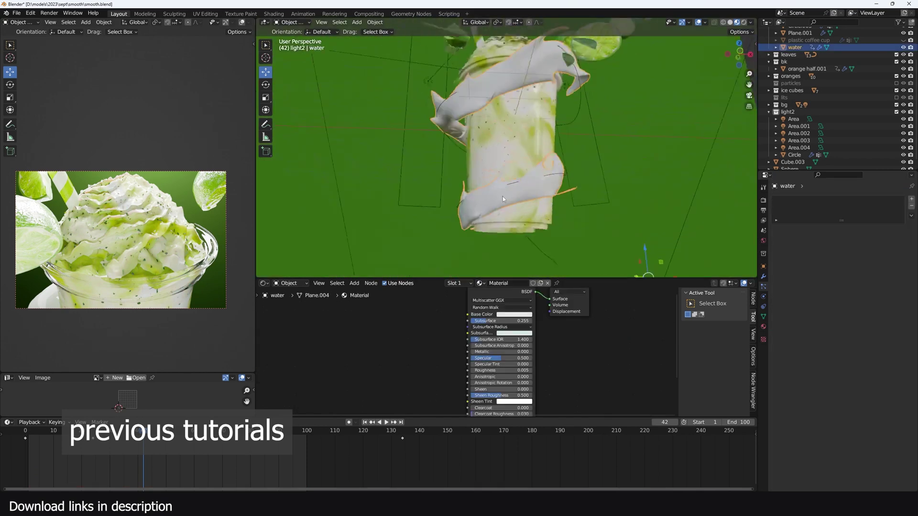
pyautogui.moveTo(502, 197); pyautogui.dragTo(473, 190, button='middle')
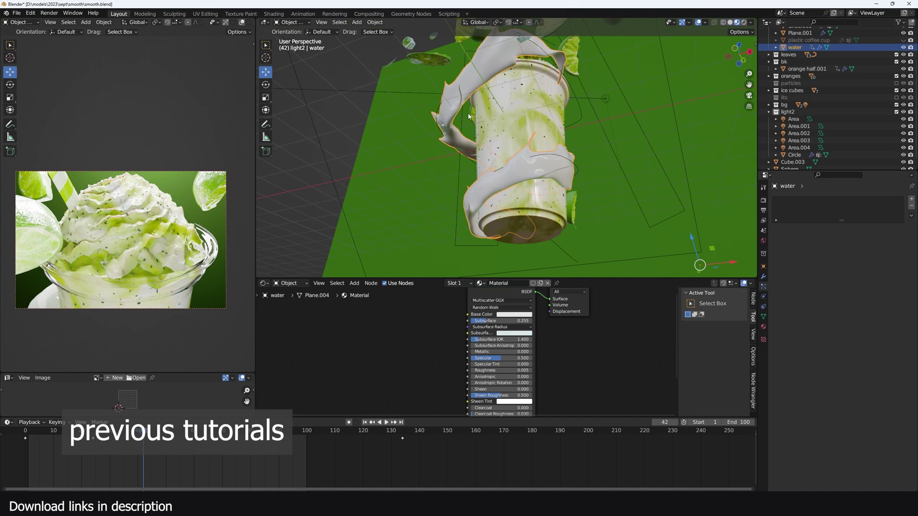
pyautogui.moveTo(488, 158); pyautogui.dragTo(498, 139, button='middle')
pyautogui.scroll(5, 511, 177)
pyautogui.moveTo(455, 112); pyautogui.dragTo(413, 112, button='middle')
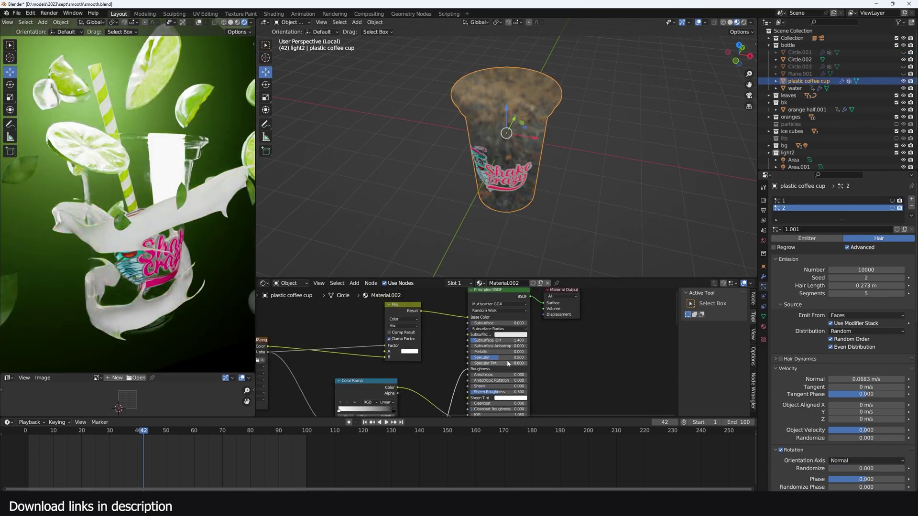
# Adjust the Add node's value in the plastic coffee cup's material to vary how frosted the plastic looks.
pyautogui.press('m')
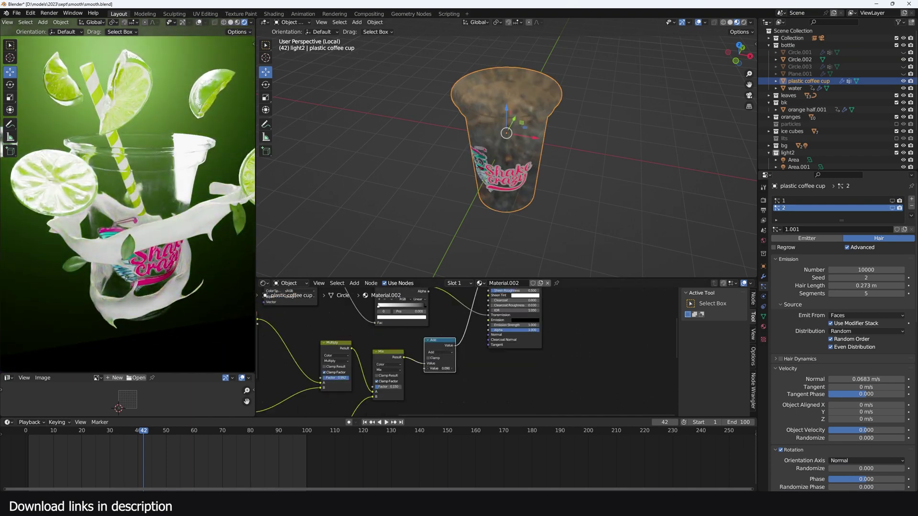
pyautogui.moveTo(439, 369); pyautogui.dragTo(445, 369)
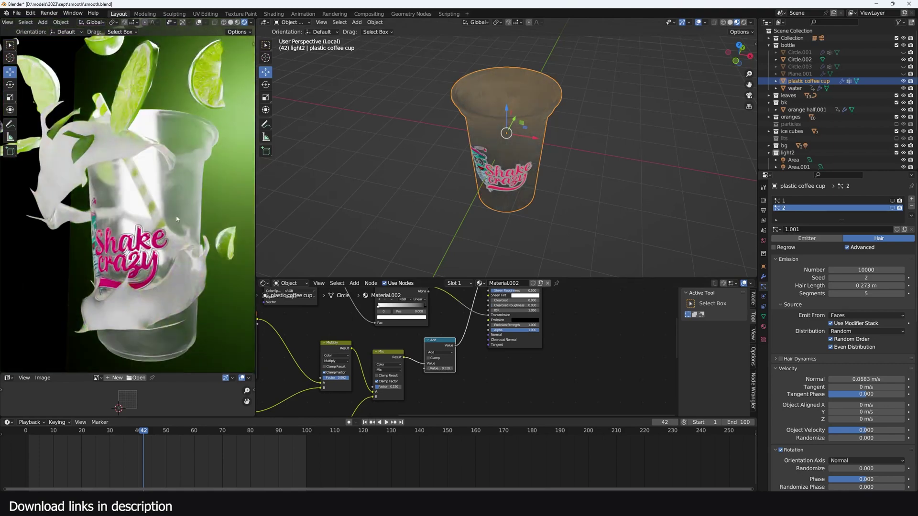
pyautogui.moveTo(175, 218); pyautogui.dragTo(199, 233, button='middle')
pyautogui.scroll(3, 486, 402)
pyautogui.moveTo(432, 373); pyautogui.dragTo(428, 373)
pyautogui.moveTo(476, 337); pyautogui.dragTo(473, 369, button='middle')
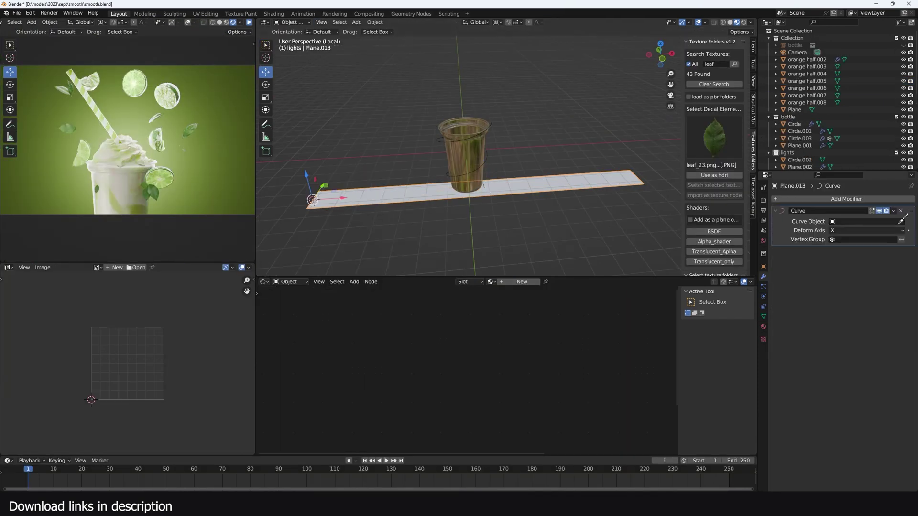
# Wrap the flat strip around the cup along the Plane.012 curve, with Solidify and level 2 Subdivision modifiers.
pyautogui.press('s')
pyautogui.click(602, 168)
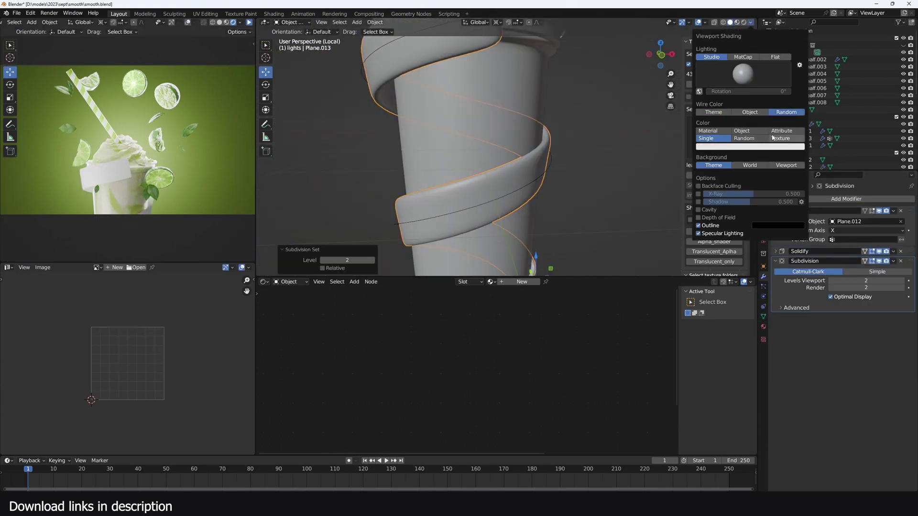
# Switch the wrapped strip to Sculpt Mode and shape it into a splash with the Snake Hook and Inflate/Deflate brushes.
pyautogui.click(289, 22)
pyautogui.click(296, 43)
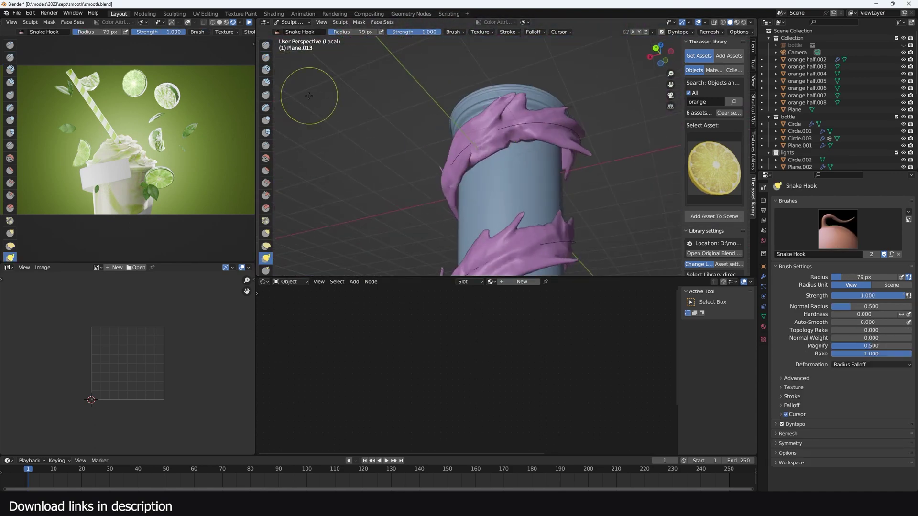
pyautogui.click(266, 47)
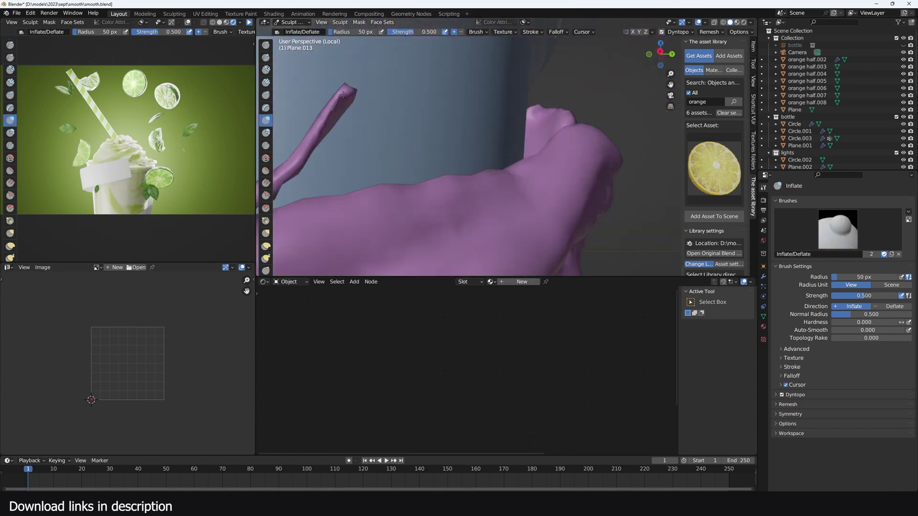